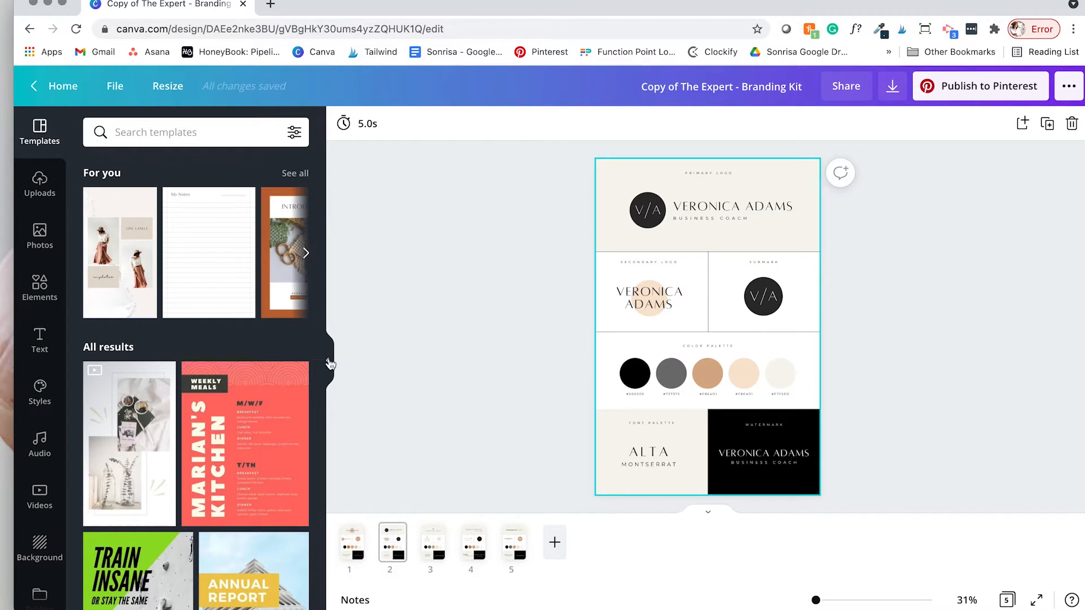
Step: Hide the Templates panel and show all five branding-kit pages in grid view
{"action": "left_click", "coordinate": [329, 363]}
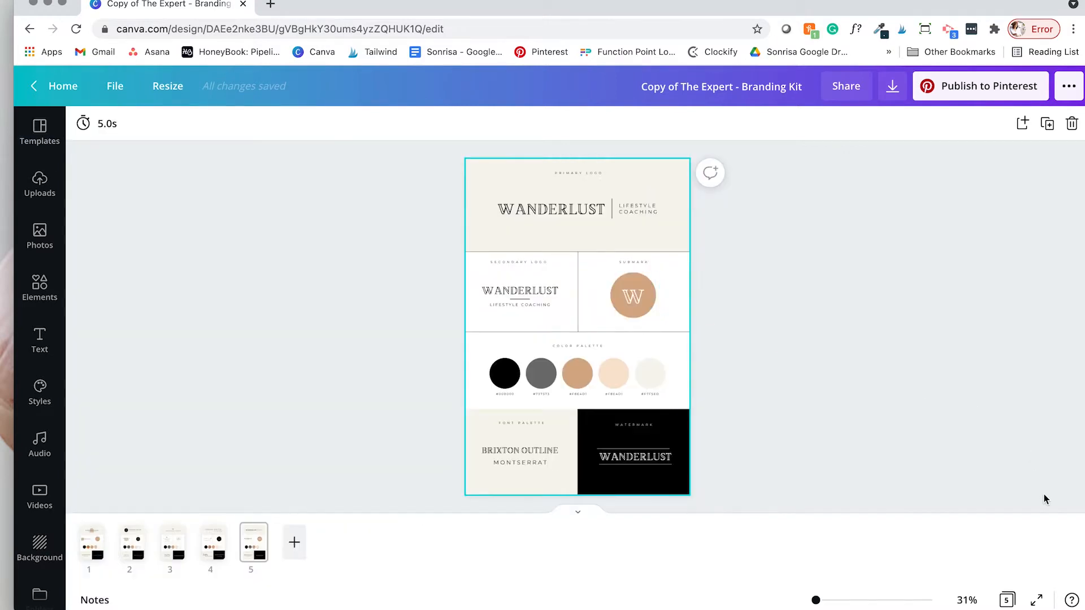
{"action": "left_click", "coordinate": [1007, 600]}
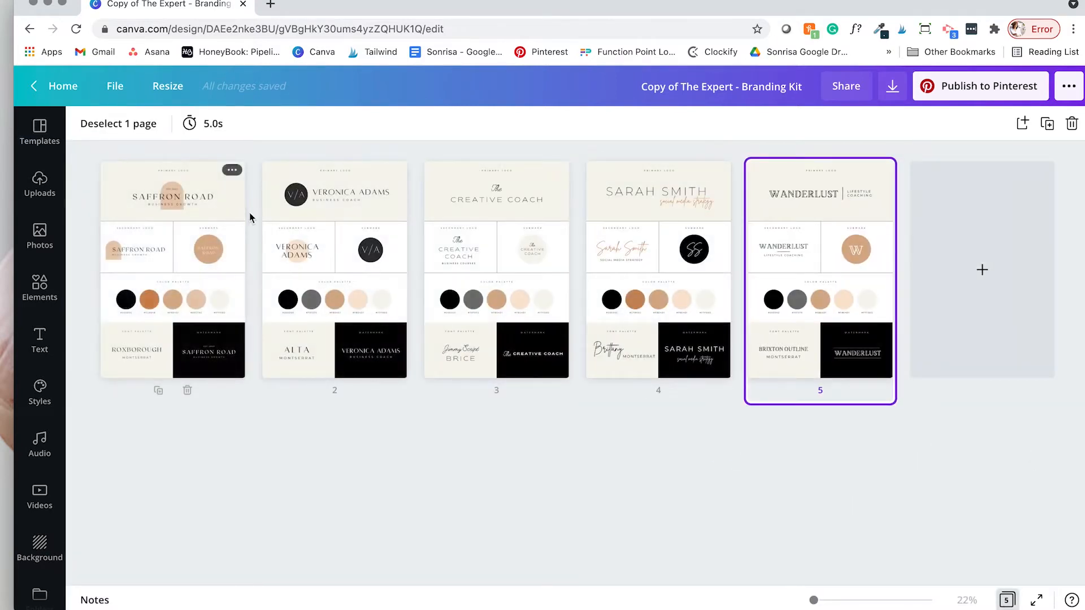
Step: Open page 1, the Saffron Road board, in continuous view and scroll up to the Primary Logo
{"action": "double_click", "coordinate": [195, 239]}
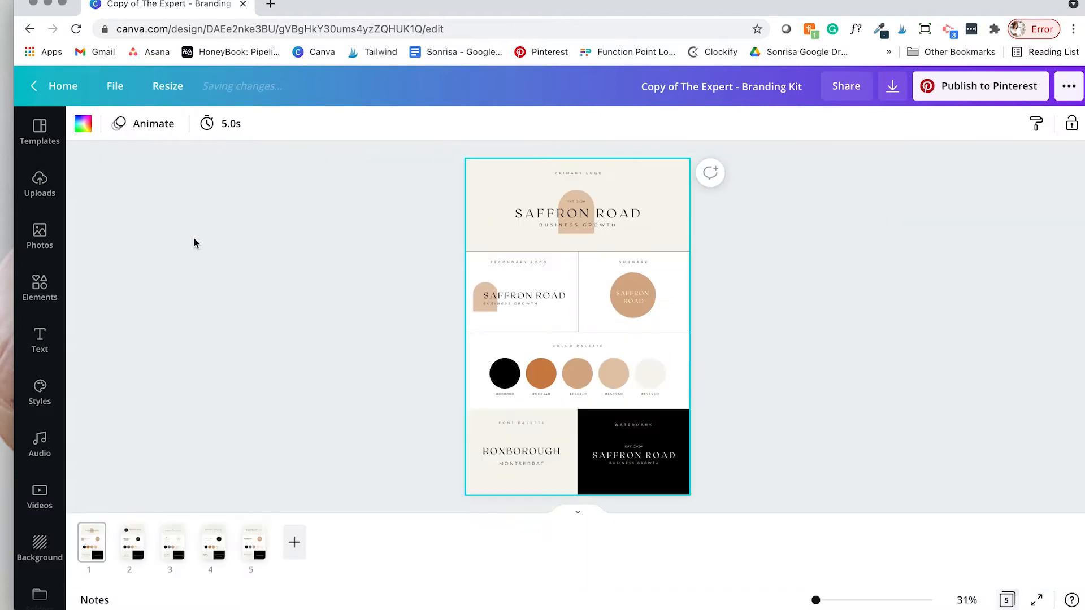
{"action": "left_click", "coordinate": [577, 512]}
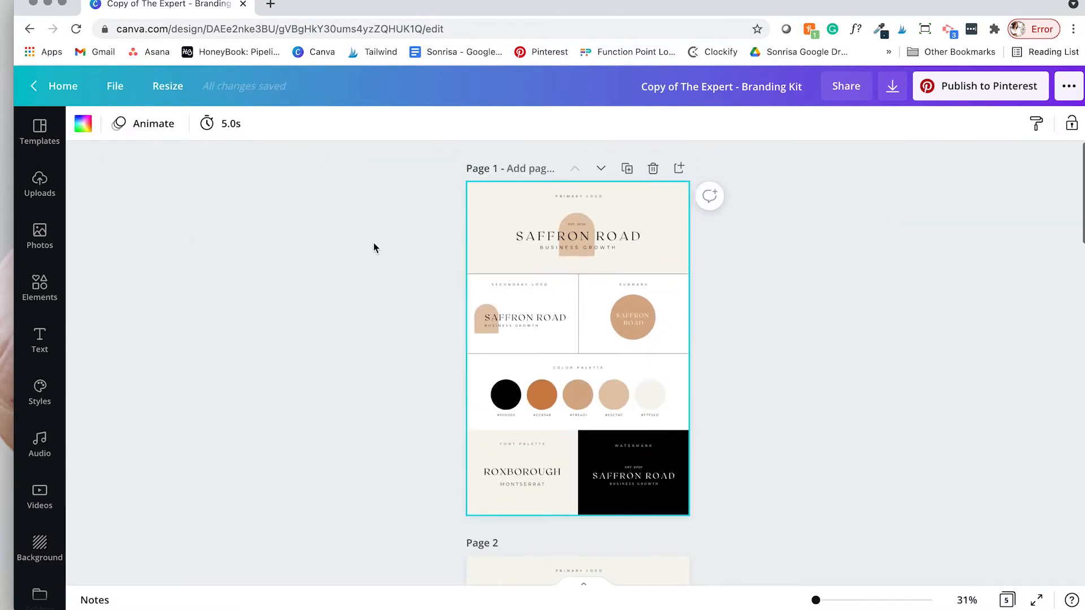
{"action": "scroll", "coordinate": [581, 222], "scroll_direction": "up", "scroll_amount": 5}
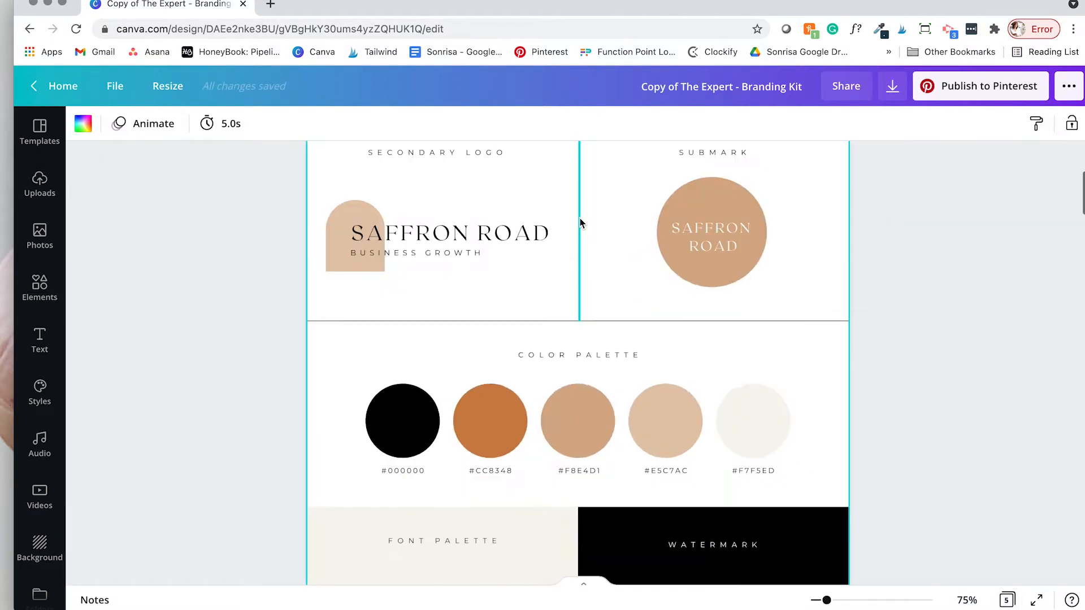
{"action": "scroll", "coordinate": [580, 222], "scroll_direction": "up", "scroll_amount": 3}
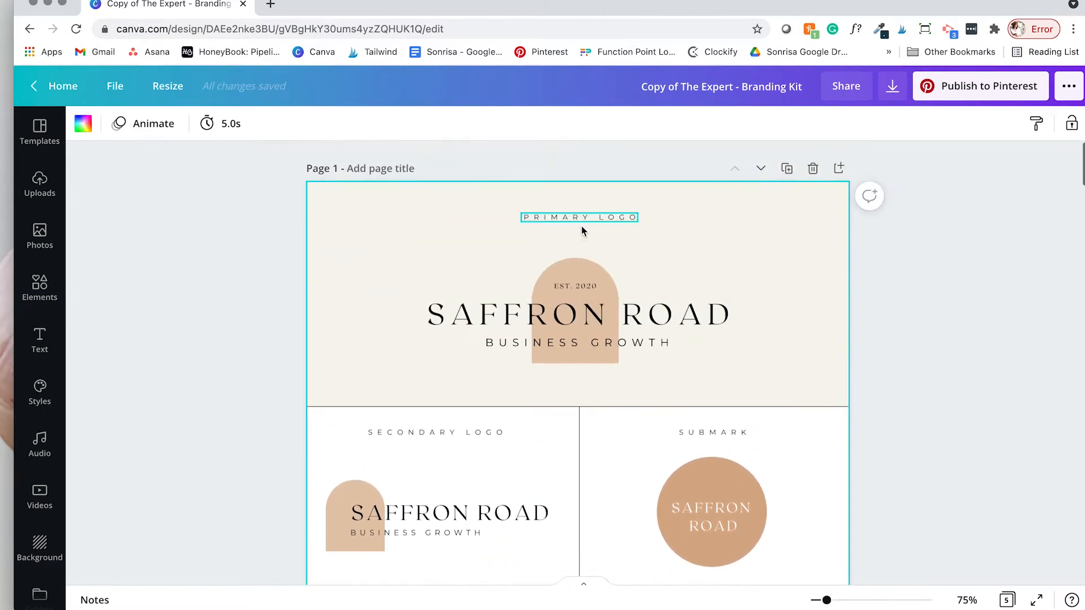
Step: Retype the primary logo title as SONRISA STUDIO on one line and change the year to EST. 2015
{"action": "left_click", "coordinate": [624, 321]}
{"action": "key", "text": "super+a"}
{"action": "type", "text": "SON"}
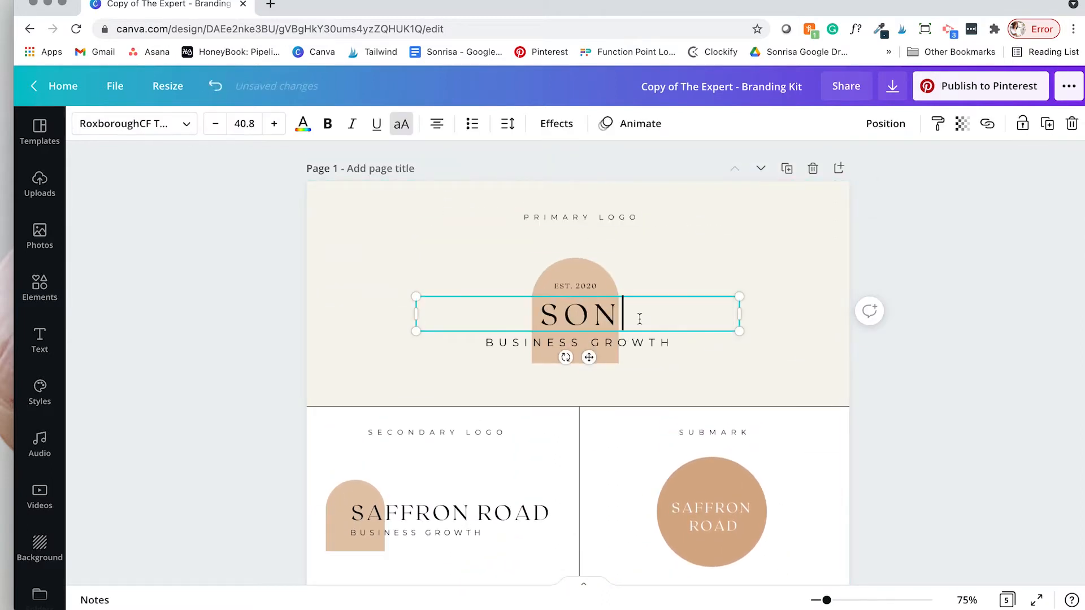
{"action": "type", "text": "RISA STUDI"}
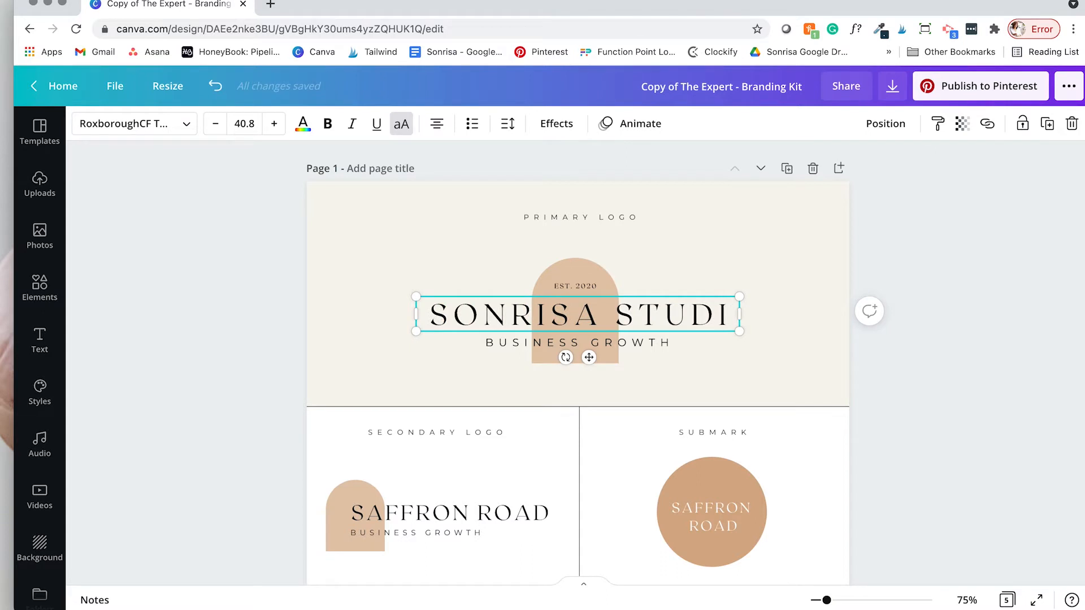
{"action": "type", "text": "O"}
{"action": "left_click_drag", "start_coordinate": [740, 315], "coordinate": [762, 316]}
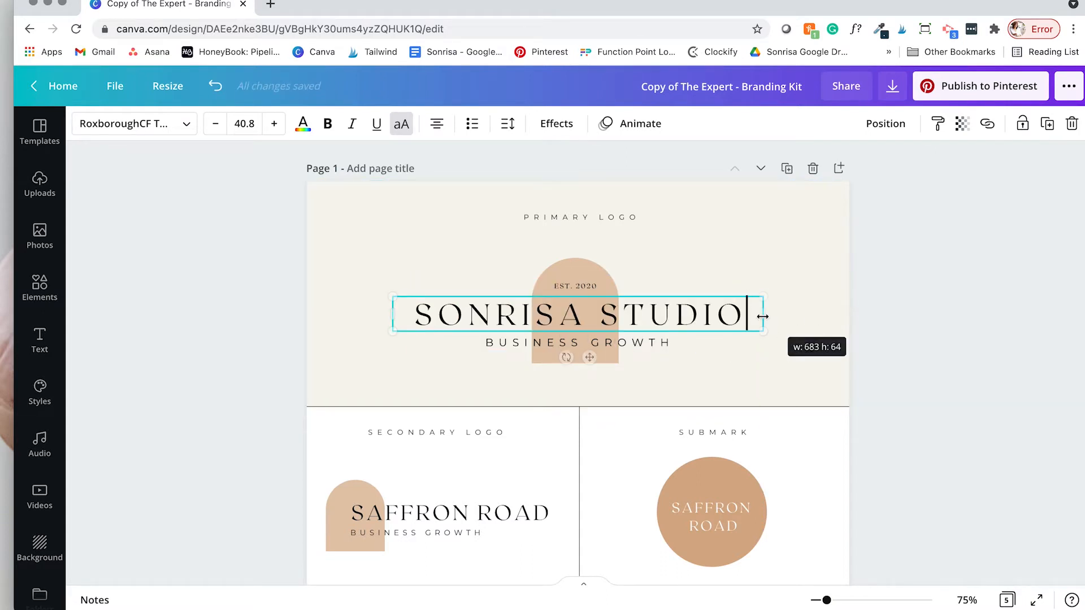
{"action": "left_click", "coordinate": [593, 286]}
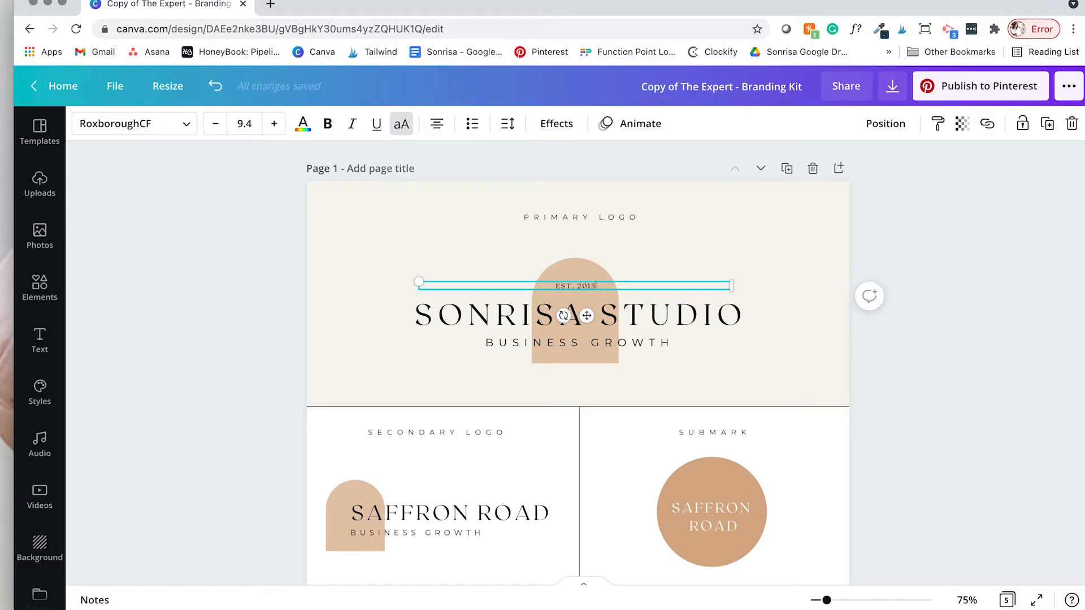
Step: Try the BUSINESS GROWTH tagline in title case, then leave it in all caps
{"action": "left_click", "coordinate": [639, 343]}
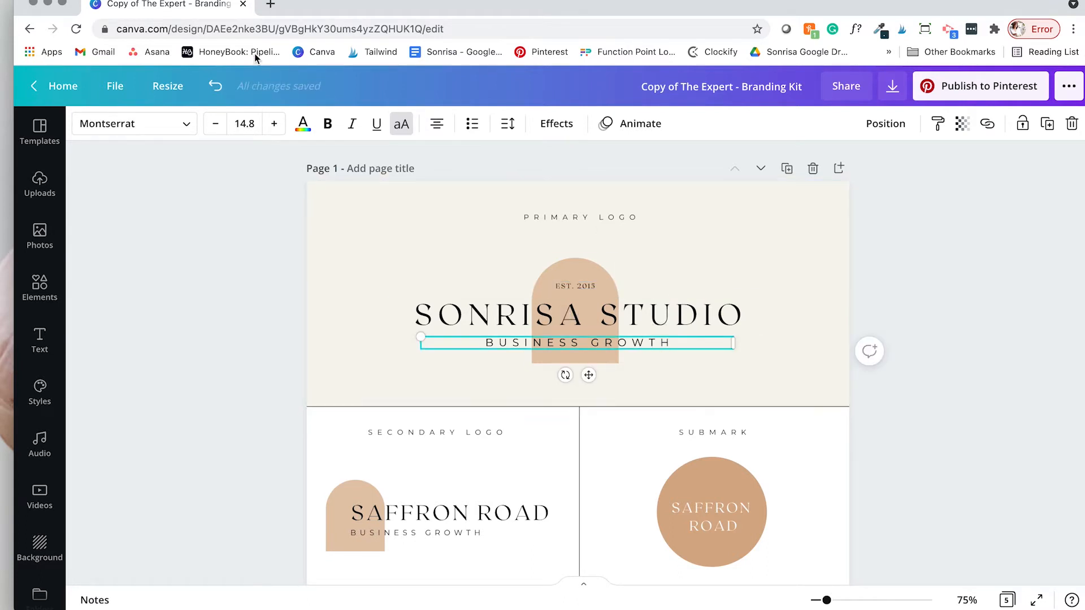
{"action": "left_click", "coordinate": [401, 124]}
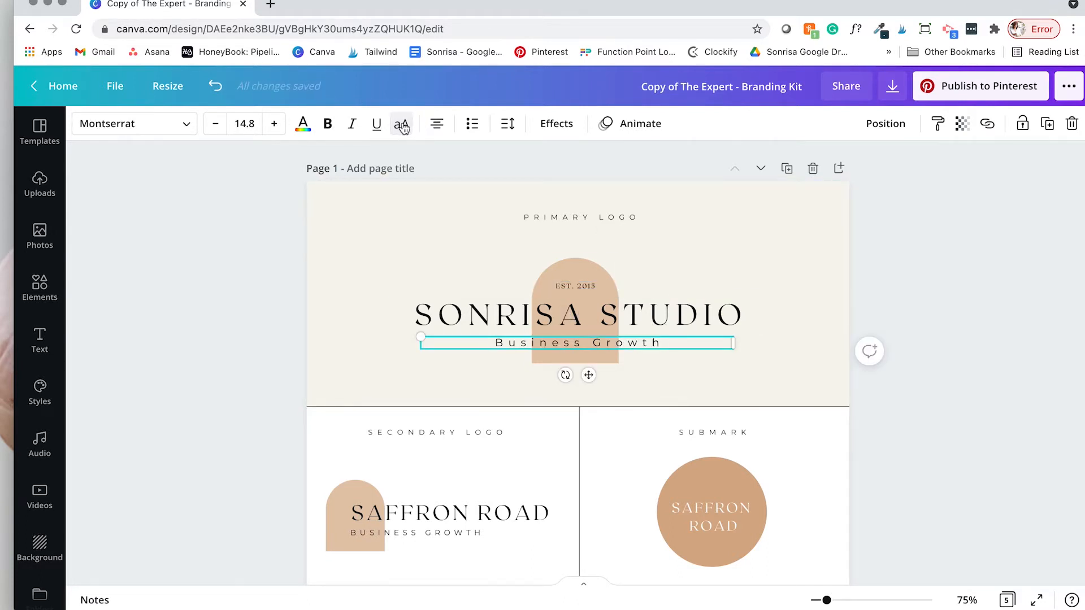
{"action": "left_click", "coordinate": [401, 124]}
{"action": "left_click", "coordinate": [401, 125]}
{"action": "left_click", "coordinate": [402, 124]}
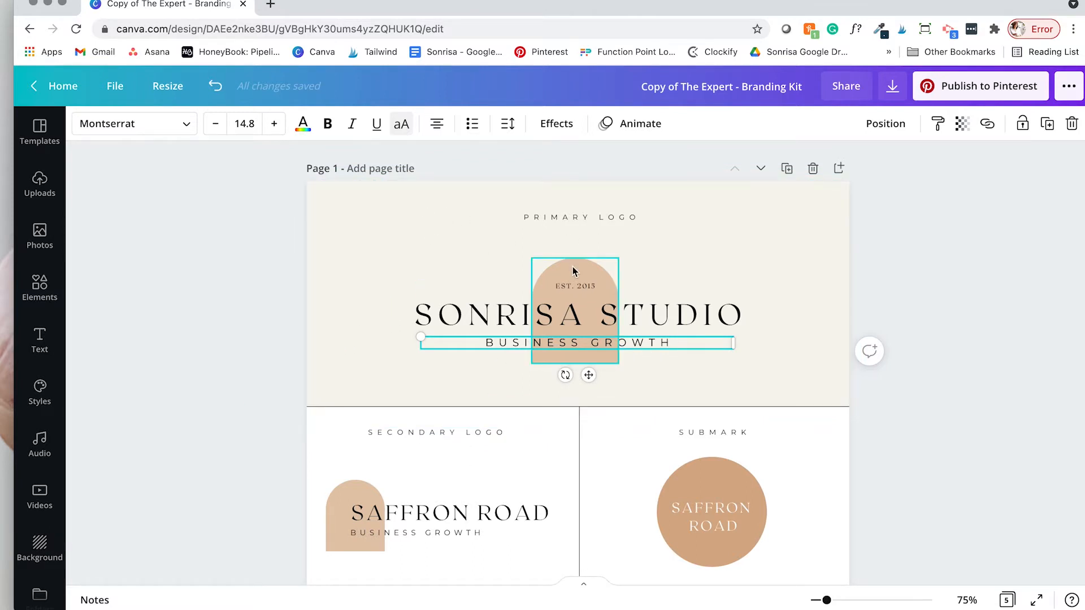
Step: Tighten the SONRISA STUDIO title's letter spacing to 183
{"action": "left_click", "coordinate": [626, 311]}
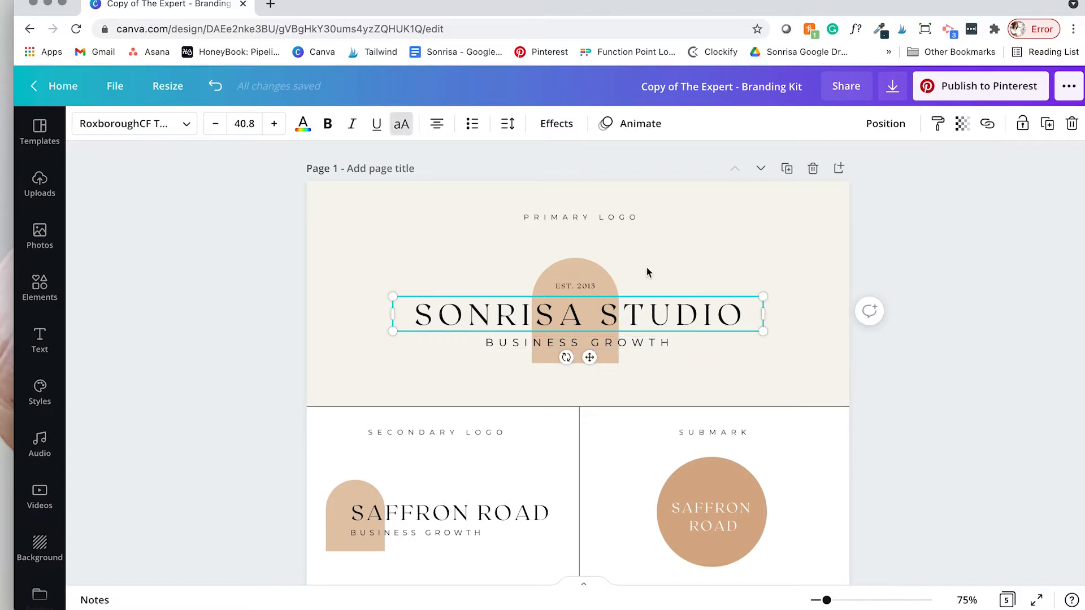
{"action": "left_click", "coordinate": [514, 128]}
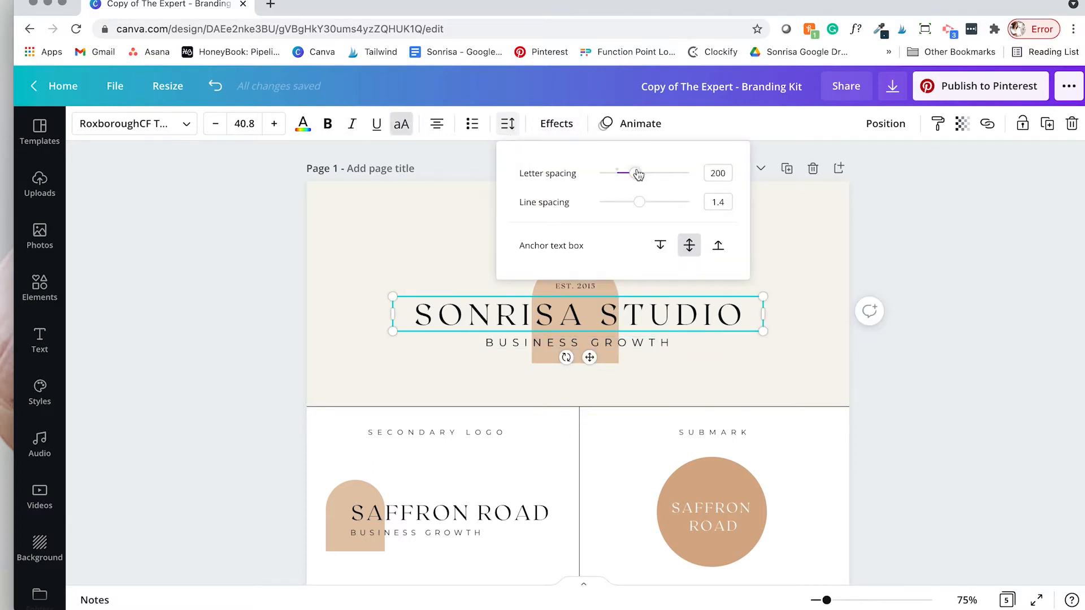
{"action": "left_click_drag", "start_coordinate": [638, 175], "coordinate": [634, 172]}
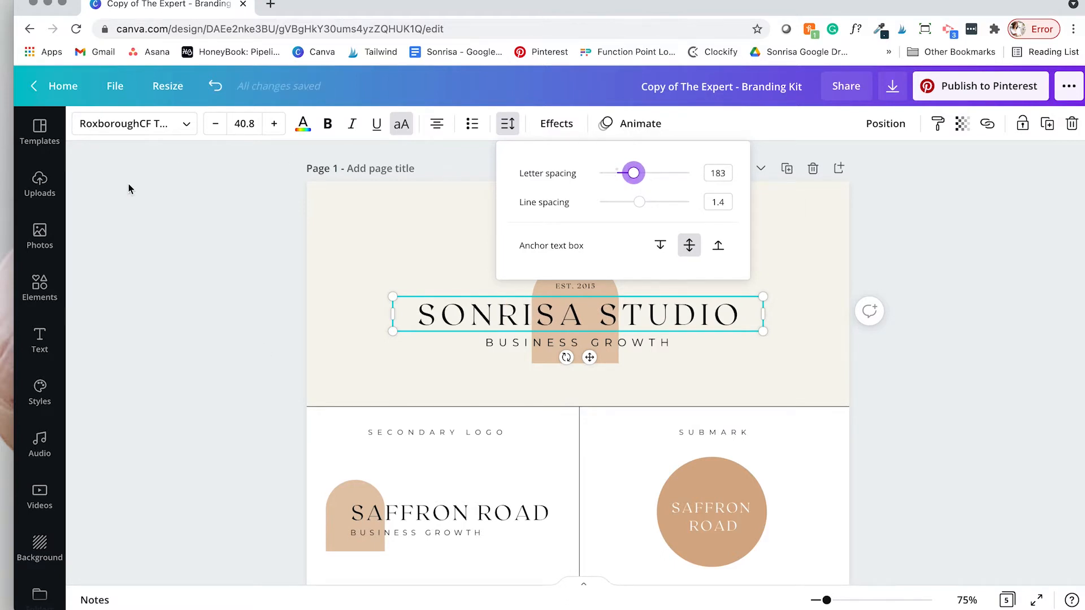
{"action": "left_click", "coordinate": [356, 287]}
{"action": "left_click", "coordinate": [458, 317]}
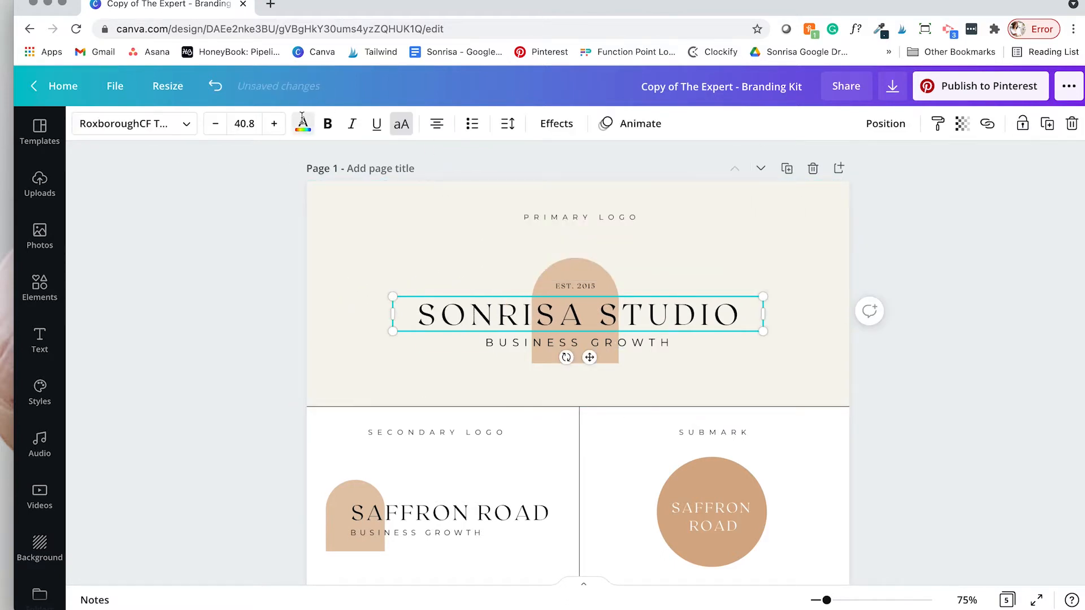
Step: Colour SONRISA STUDIO and EST. 2015 orange and copy its hex code #CC8348
{"action": "left_click", "coordinate": [302, 116]}
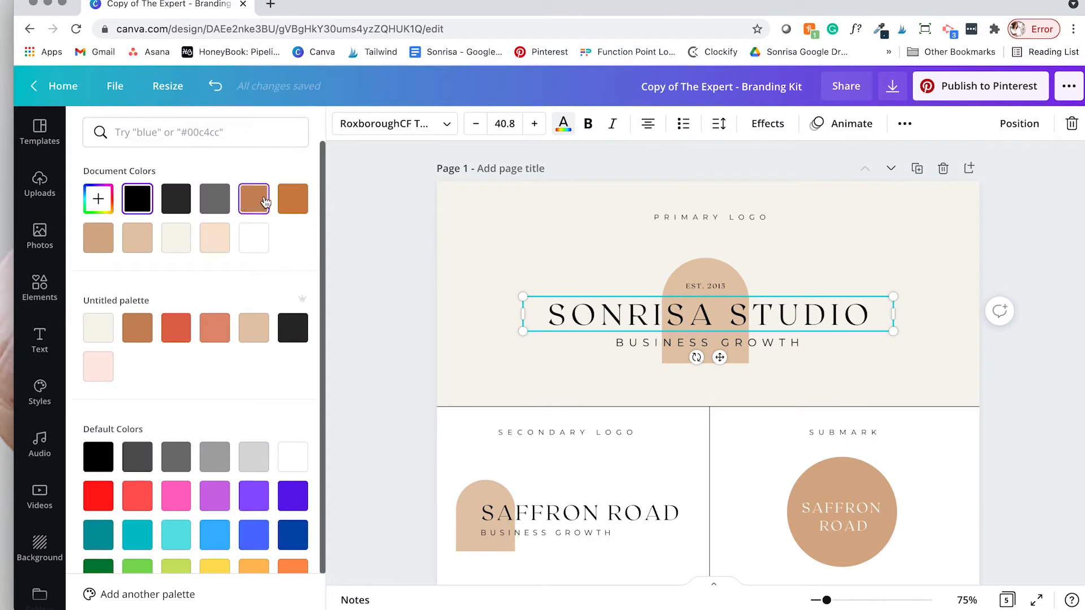
{"action": "left_click", "coordinate": [297, 202]}
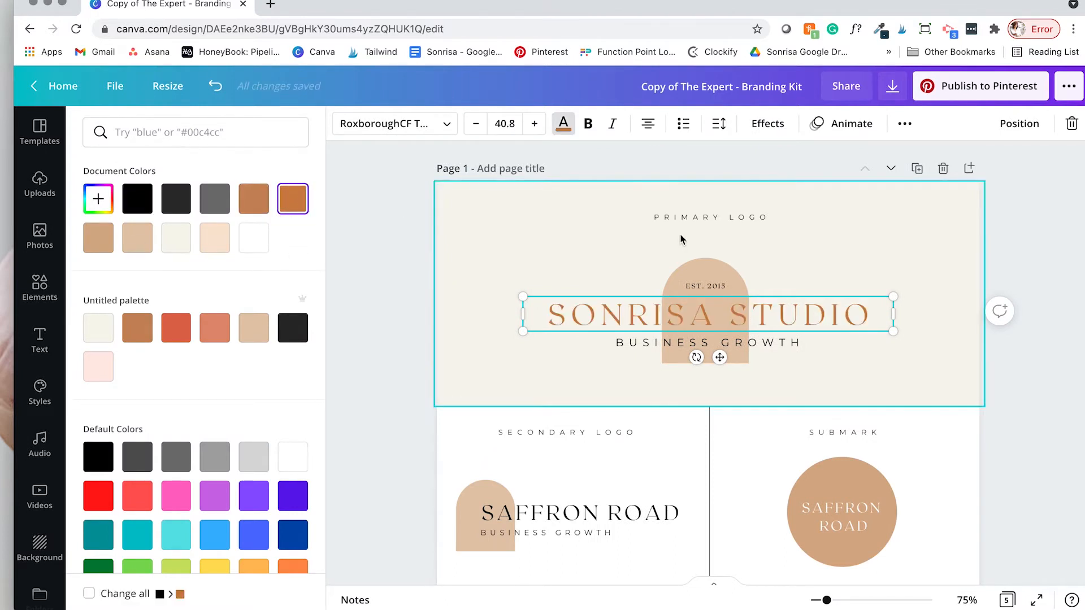
{"action": "left_click", "coordinate": [700, 285]}
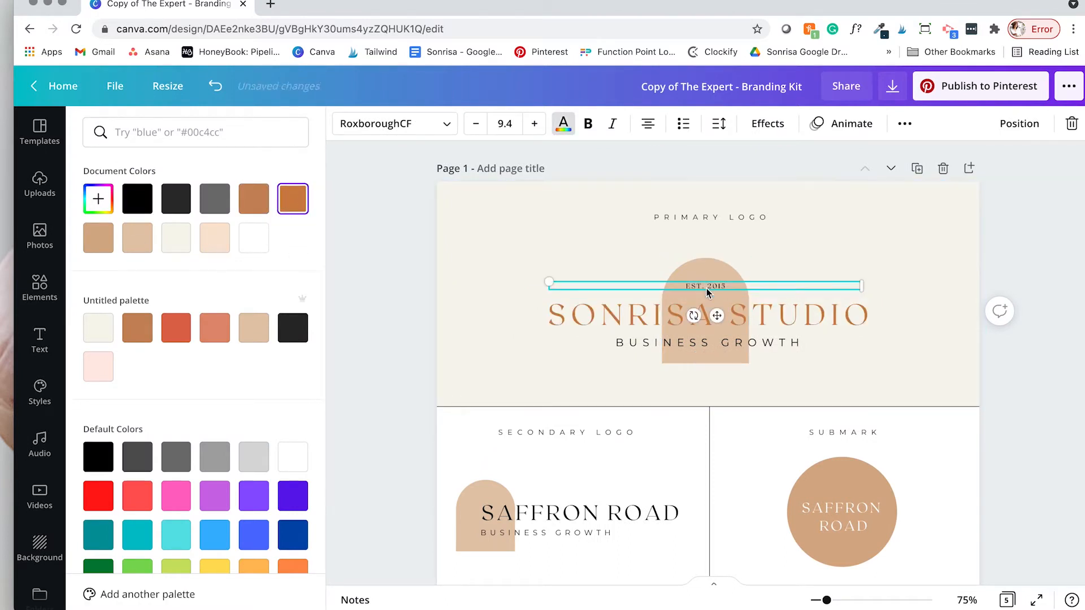
{"action": "left_click", "coordinate": [295, 205]}
{"action": "left_click", "coordinate": [98, 199]}
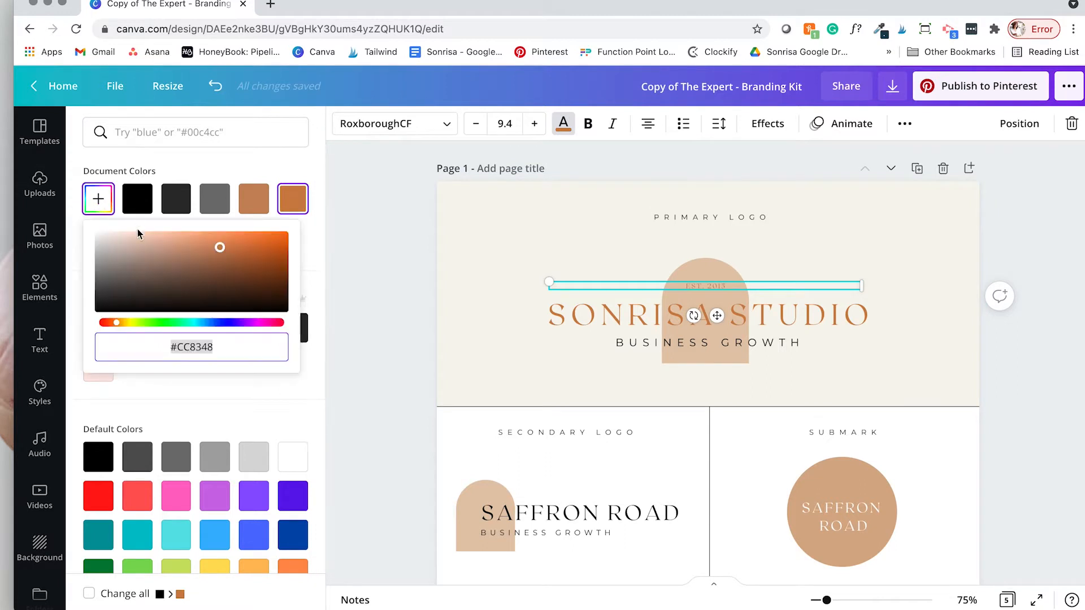
{"action": "left_click", "coordinate": [183, 346]}
{"action": "left_click_drag", "start_coordinate": [172, 346], "coordinate": [275, 342]}
{"action": "left_click", "coordinate": [340, 308]}
Step: Colour the BUSINESS GROWTH tagline the same #CC8348 orange
{"action": "left_click", "coordinate": [583, 344]}
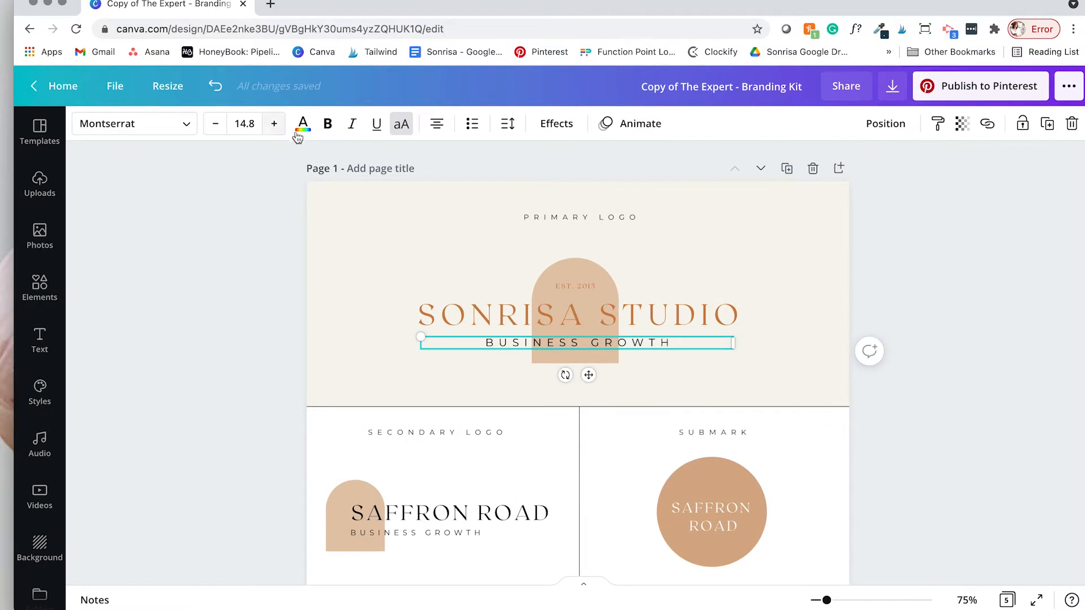
{"action": "left_click", "coordinate": [301, 127]}
{"action": "left_click", "coordinate": [293, 199]}
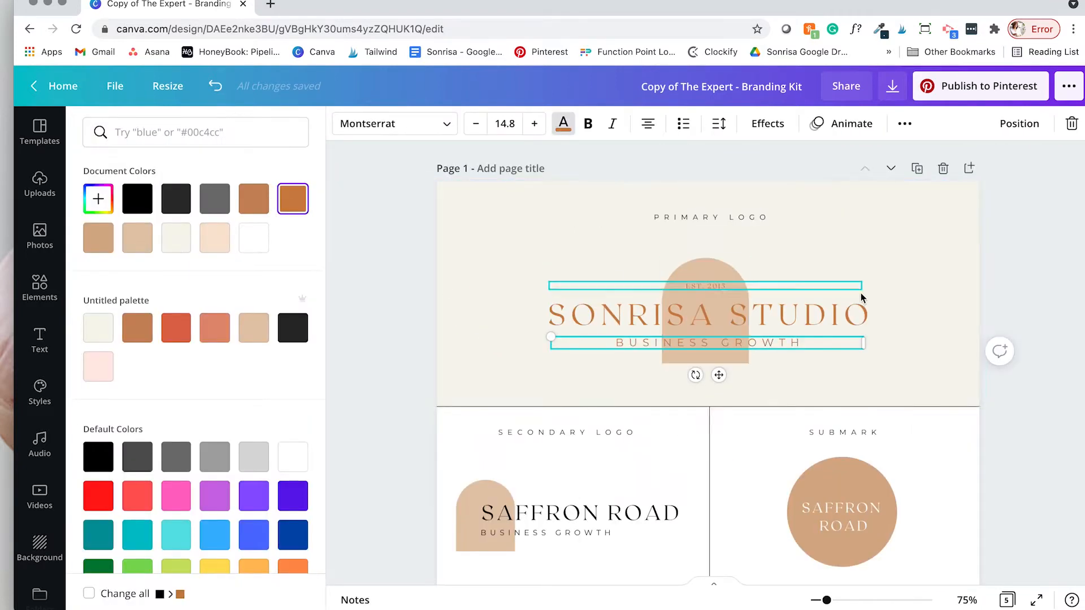
{"action": "scroll", "coordinate": [641, 383], "scroll_direction": "down", "scroll_amount": 1}
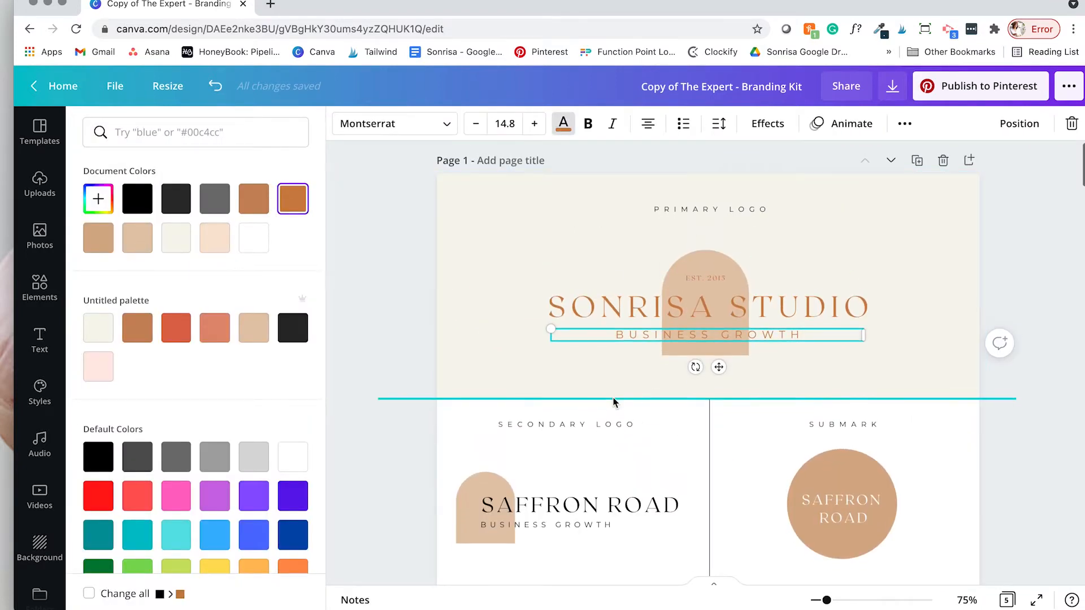
{"action": "scroll", "coordinate": [527, 277], "scroll_direction": "down", "scroll_amount": 2}
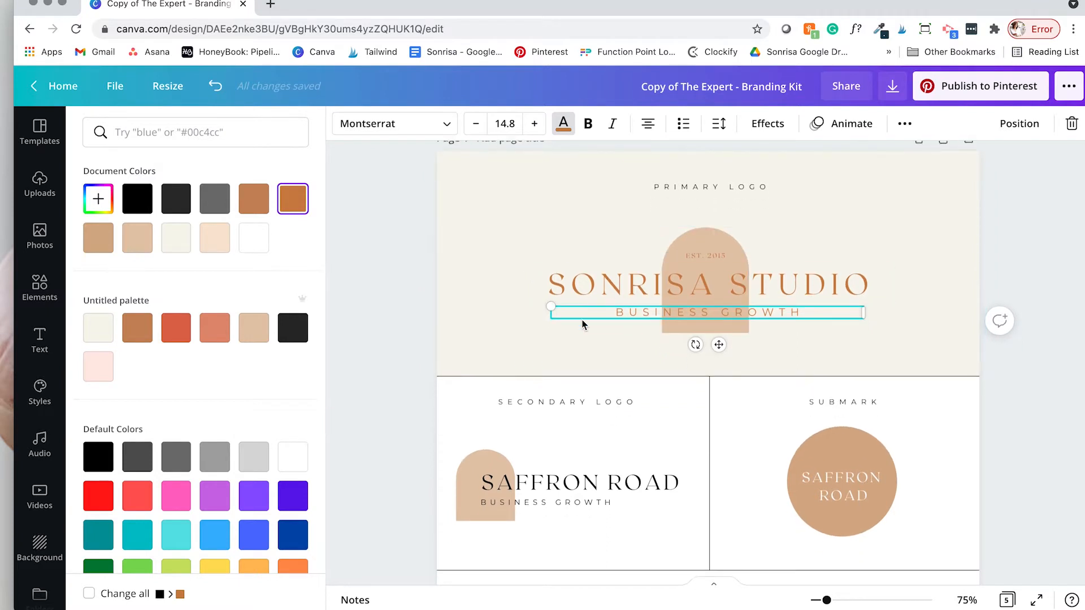
{"action": "scroll", "coordinate": [582, 484], "scroll_direction": "down", "scroll_amount": 3}
{"action": "left_click", "coordinate": [574, 455]}
{"action": "scroll", "coordinate": [702, 195], "scroll_direction": "up", "scroll_amount": 4}
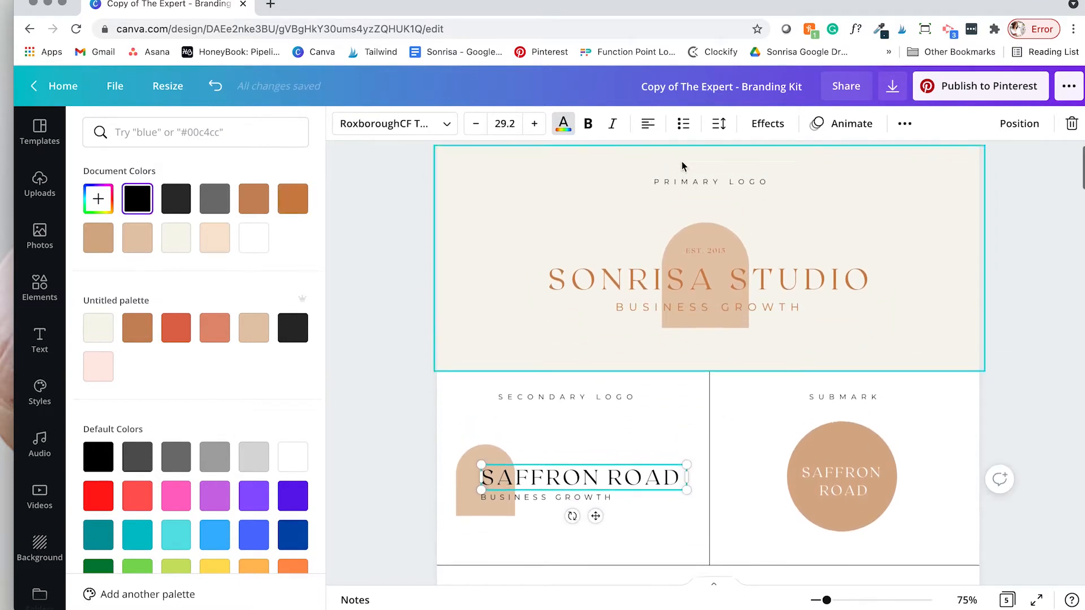
{"action": "scroll", "coordinate": [703, 197], "scroll_direction": "down", "scroll_amount": 1}
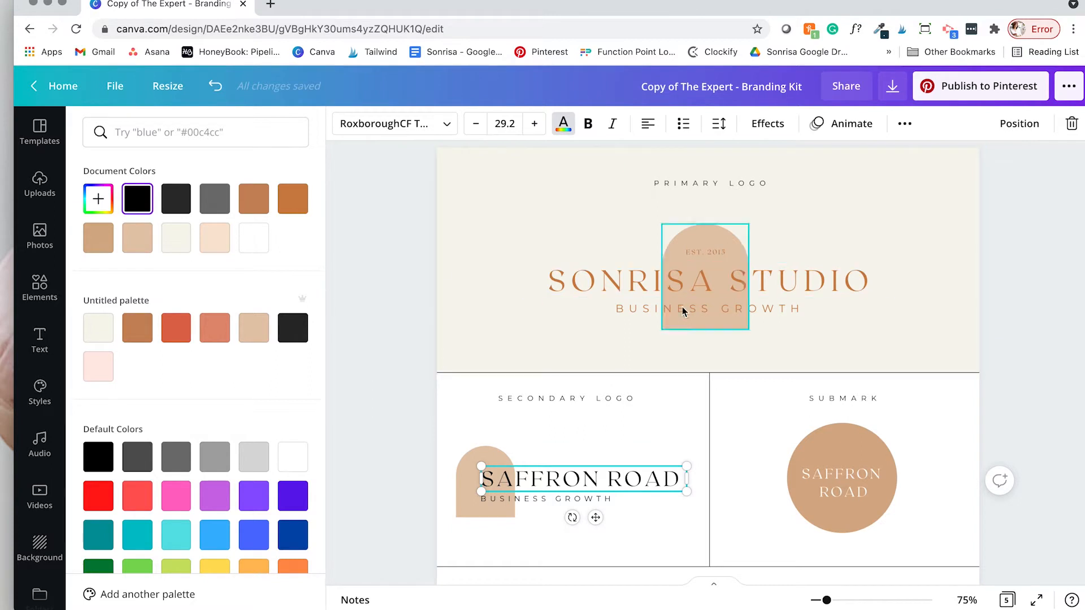
Step: Make the top and lower rectangle of the primary logo's arch light pink
{"action": "left_click", "coordinate": [717, 236]}
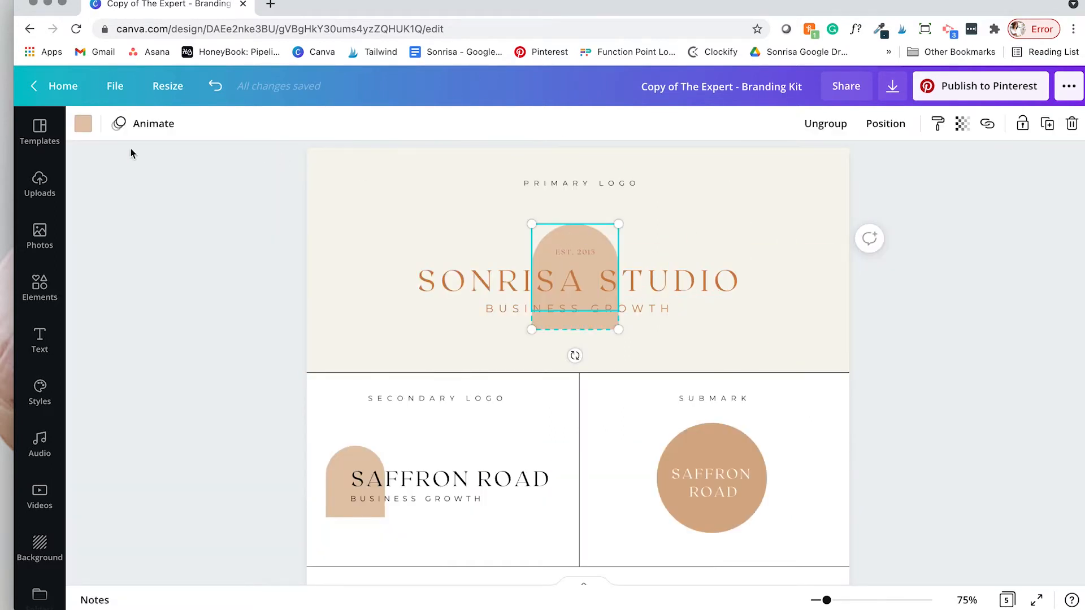
{"action": "left_click", "coordinate": [89, 128]}
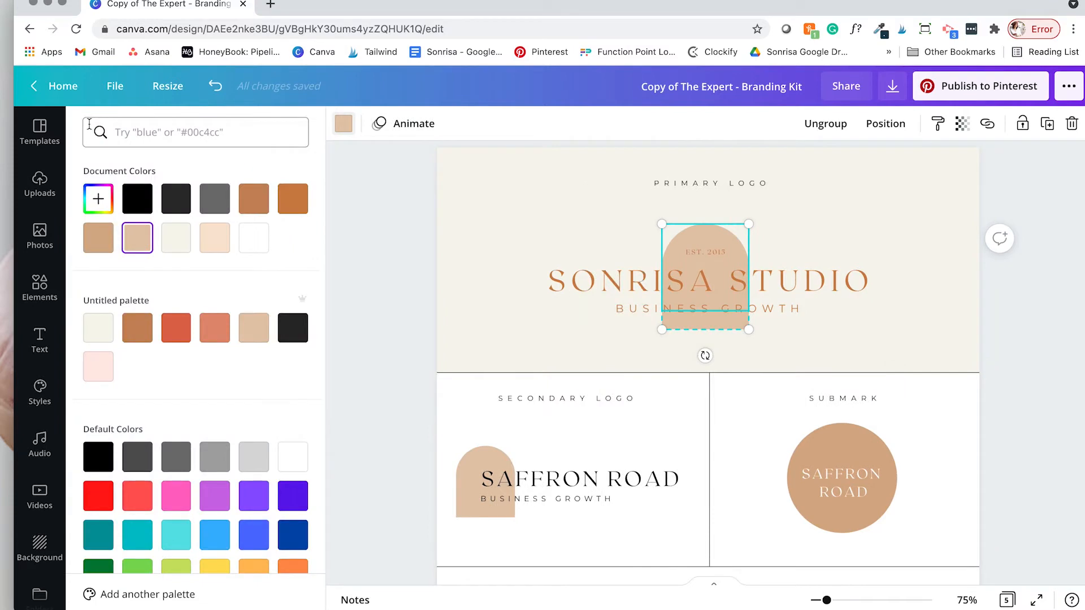
{"action": "left_click", "coordinate": [98, 367]}
{"action": "left_click", "coordinate": [707, 327]}
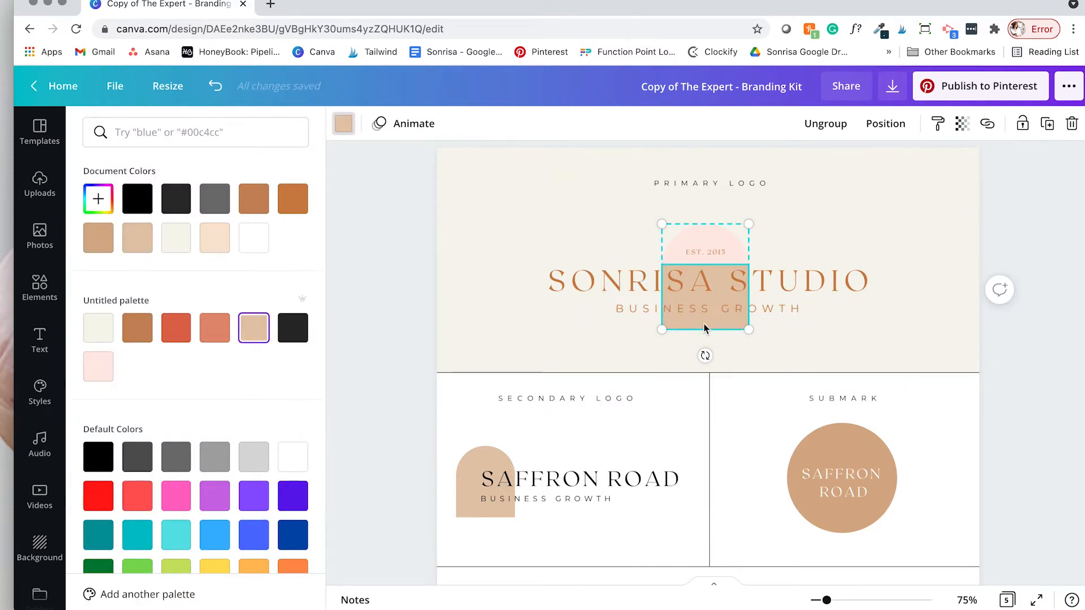
{"action": "left_click", "coordinate": [102, 367]}
Step: Make the upper and tan lower parts of the secondary logo's arch light pink
{"action": "scroll", "coordinate": [531, 310], "scroll_direction": "down", "scroll_amount": 3}
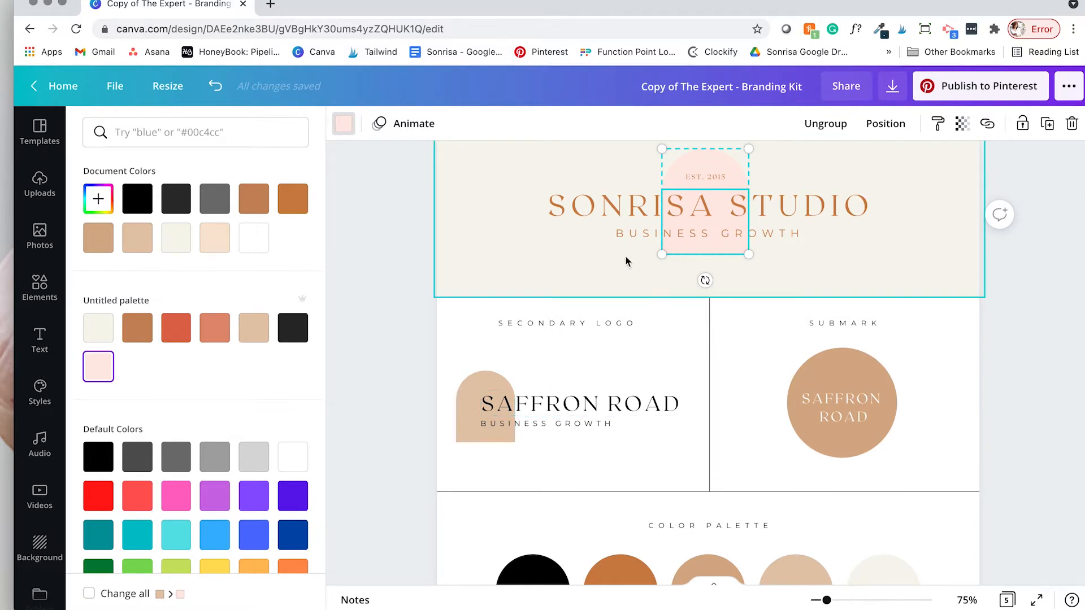
{"action": "scroll", "coordinate": [480, 418], "scroll_direction": "up", "scroll_amount": 1}
{"action": "left_click", "coordinate": [456, 423]}
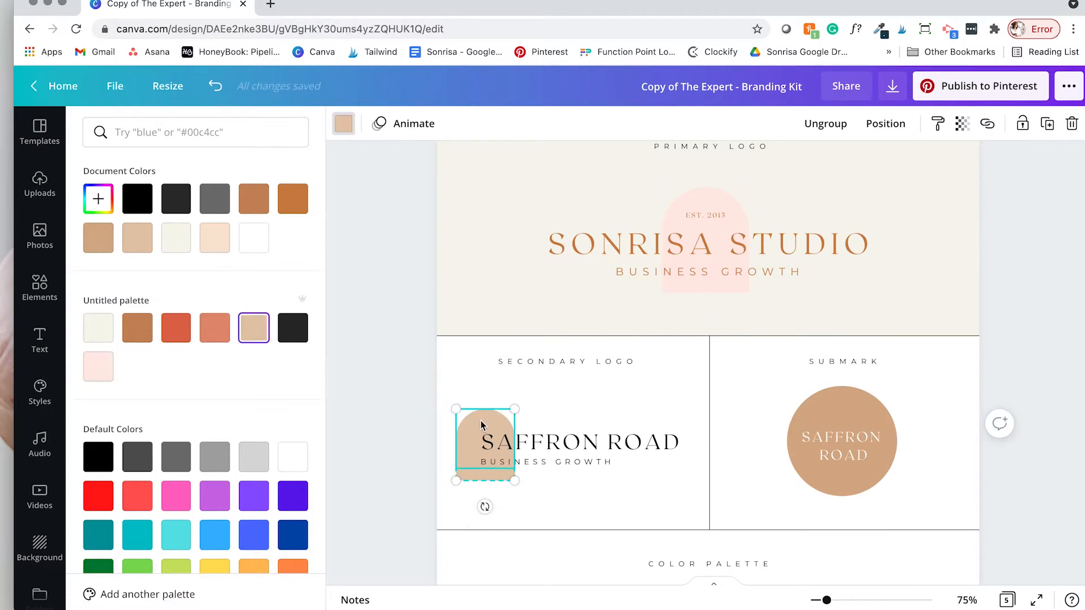
{"action": "left_click", "coordinate": [102, 369]}
{"action": "left_click", "coordinate": [547, 498]}
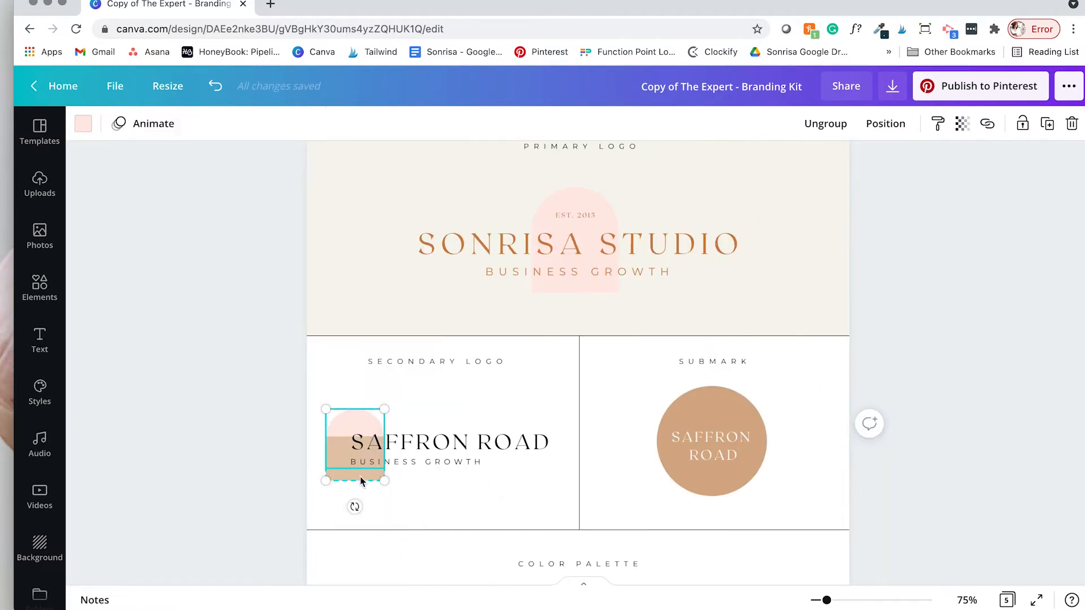
{"action": "left_click", "coordinate": [355, 476]}
{"action": "left_click", "coordinate": [83, 123]}
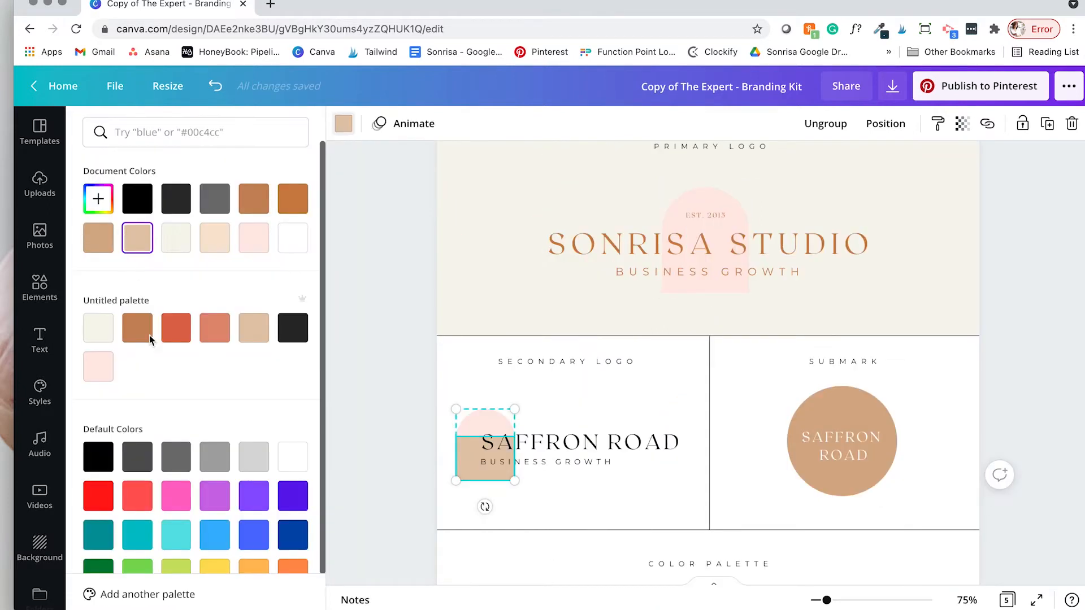
{"action": "left_click", "coordinate": [103, 373]}
{"action": "left_click", "coordinate": [608, 511]}
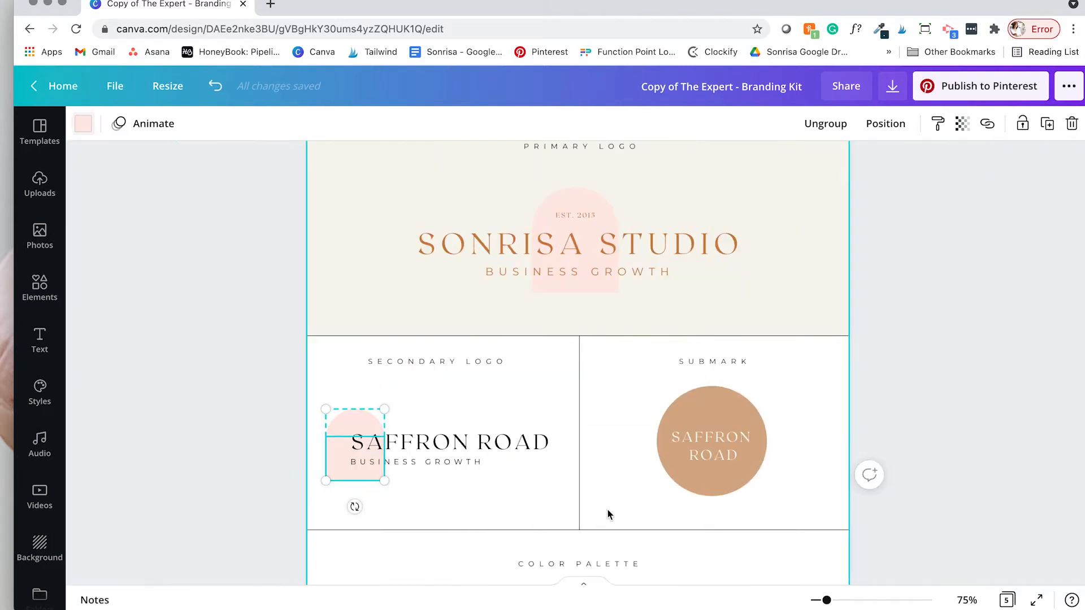
{"action": "left_click", "coordinate": [495, 442]}
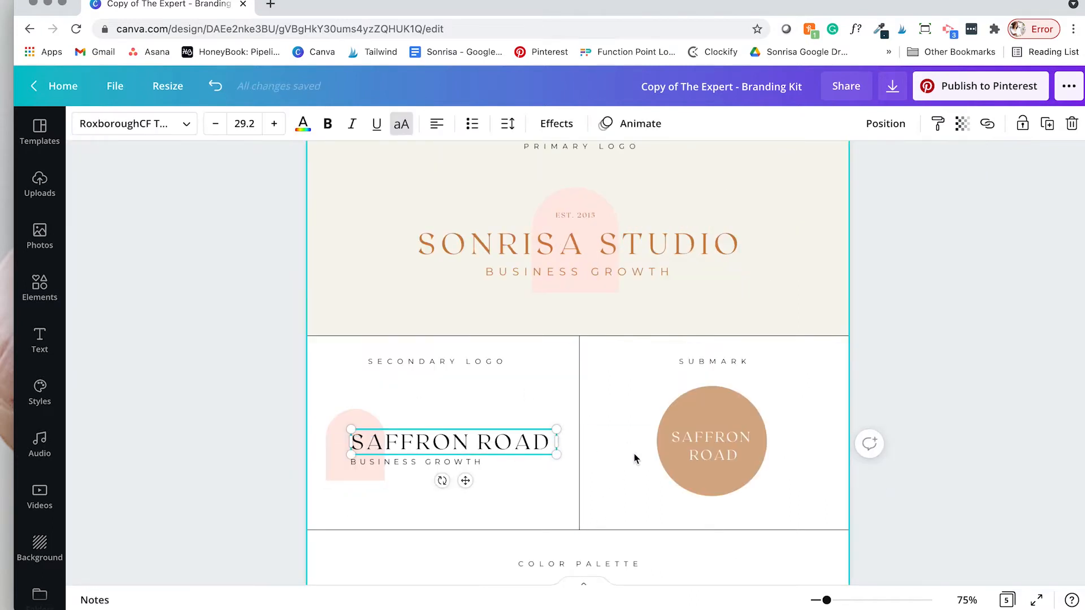
Step: Replace the secondary logo name with SONRISA STUDO on one line, coloured brown
{"action": "double_click", "coordinate": [470, 442]}
{"action": "type", "text": "SONRISA "}
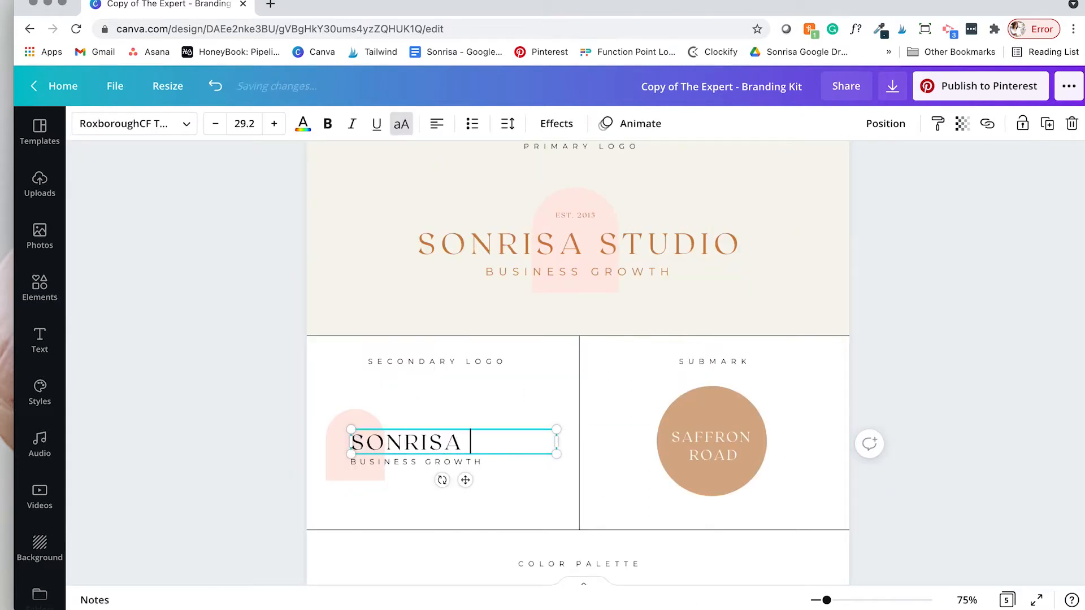
{"action": "type", "text": "STUDO"}
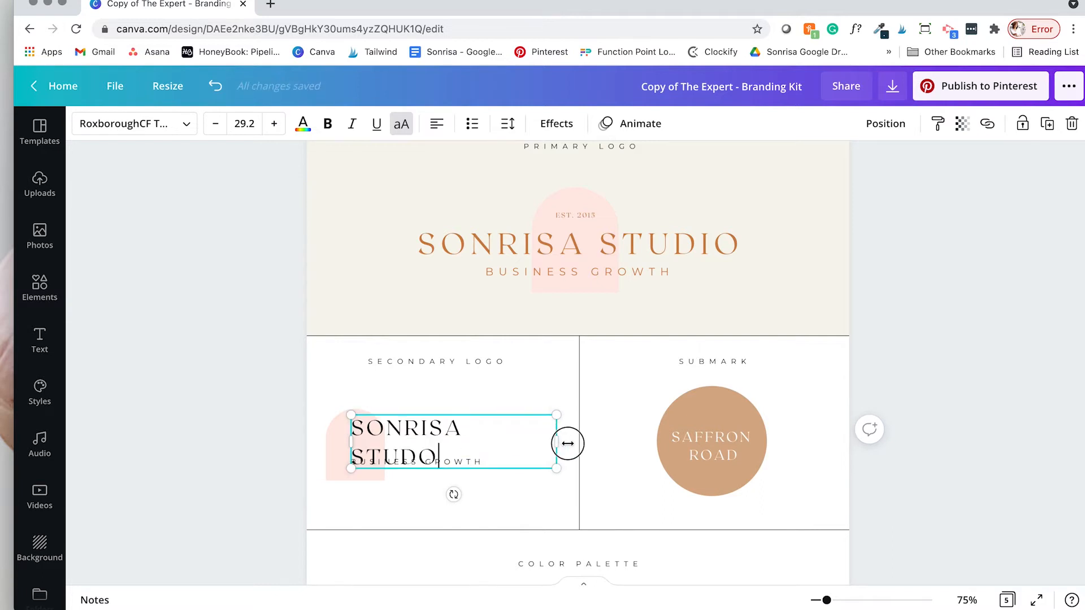
{"action": "left_click_drag", "start_coordinate": [568, 443], "coordinate": [577, 443]}
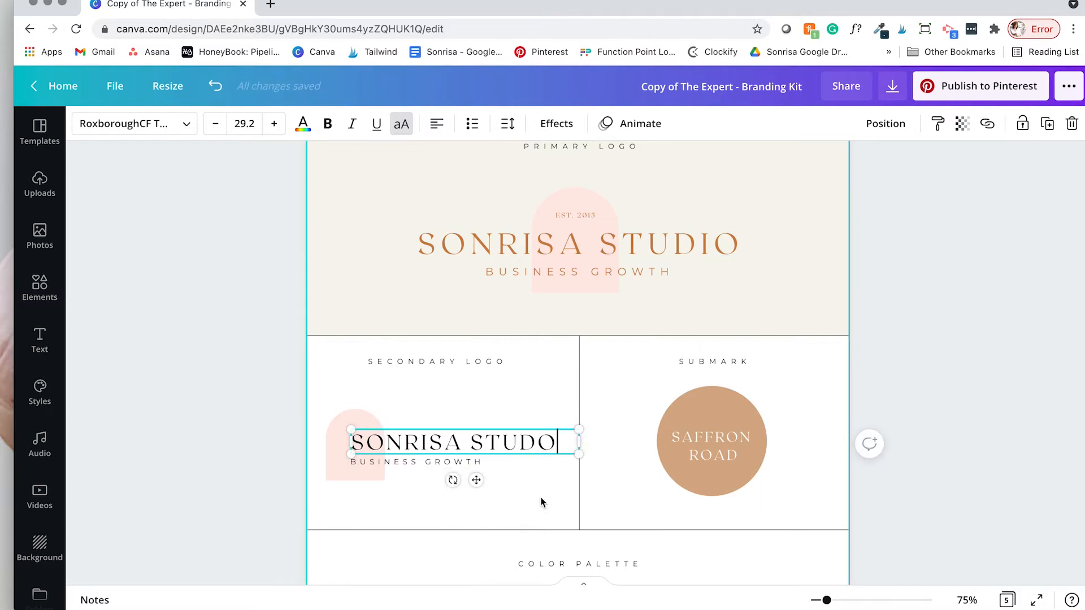
{"action": "left_click", "coordinate": [303, 124]}
{"action": "left_click", "coordinate": [254, 198]}
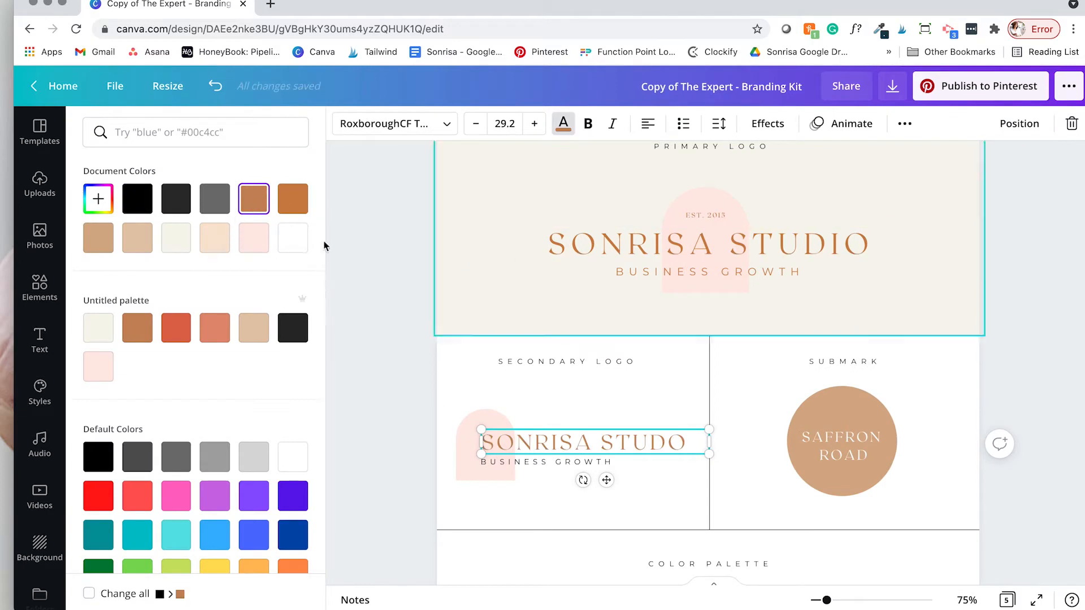
{"action": "left_click", "coordinate": [830, 402]}
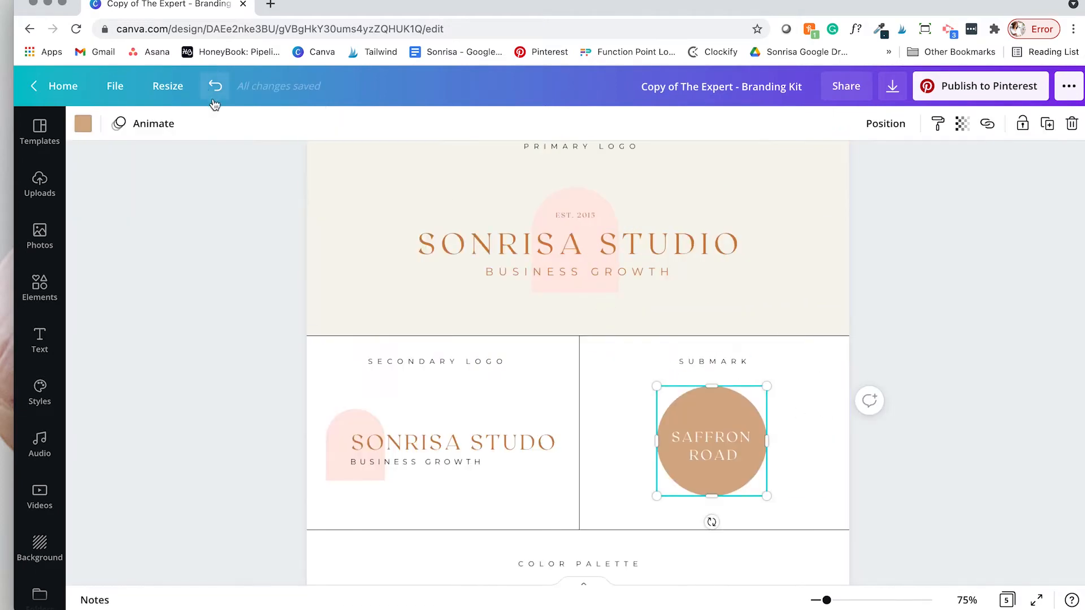
{"action": "left_click", "coordinate": [83, 124]}
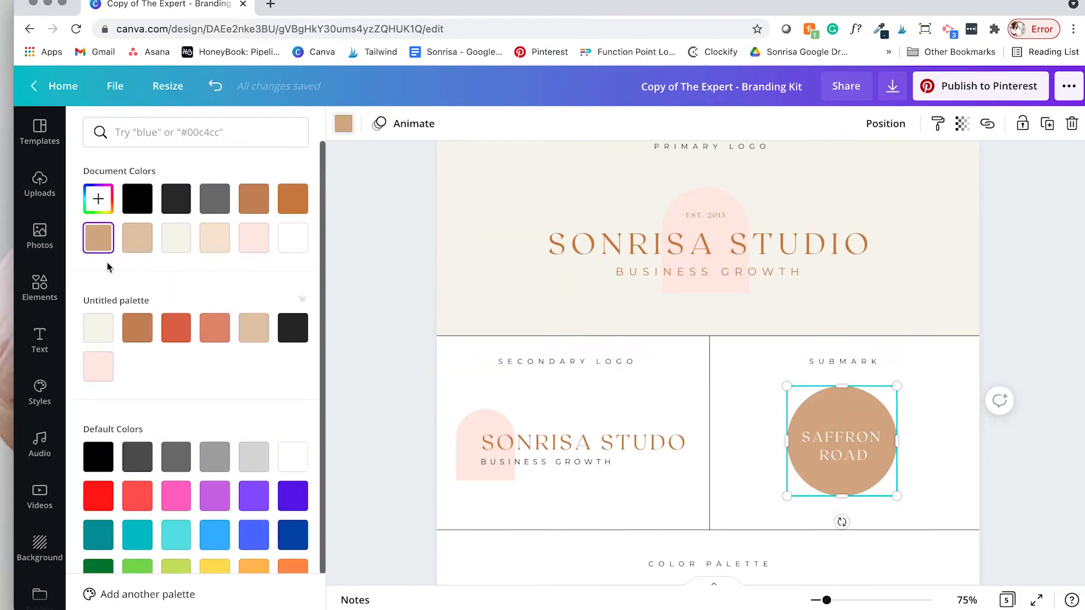
Step: Make the submark circle light pink and its text brown, checking the brown's hex value
{"action": "left_click", "coordinate": [254, 237]}
{"action": "key", "text": "Escape"}
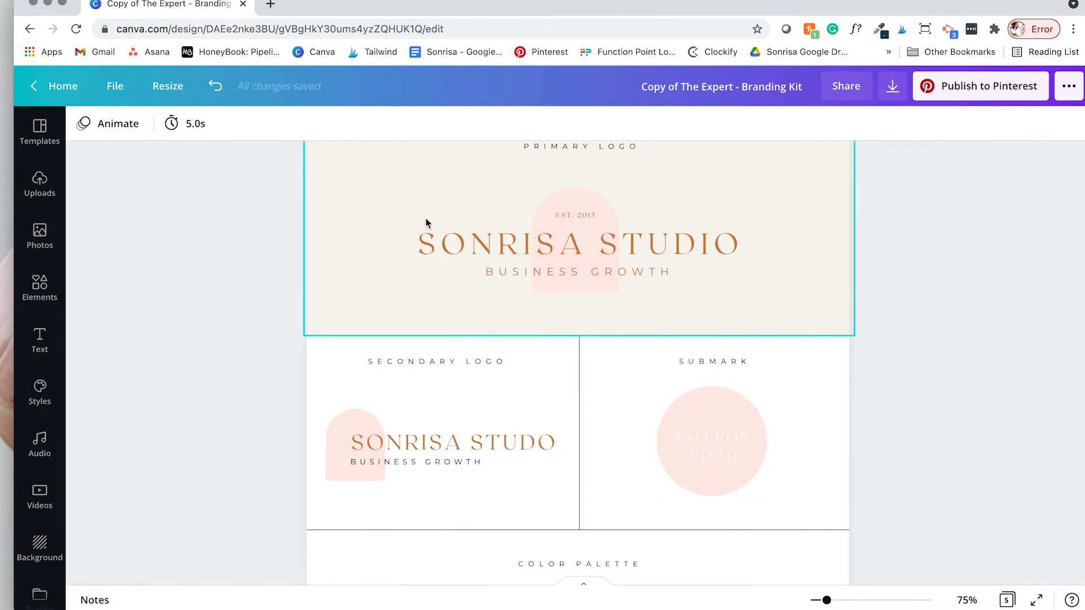
{"action": "left_click", "coordinate": [701, 438]}
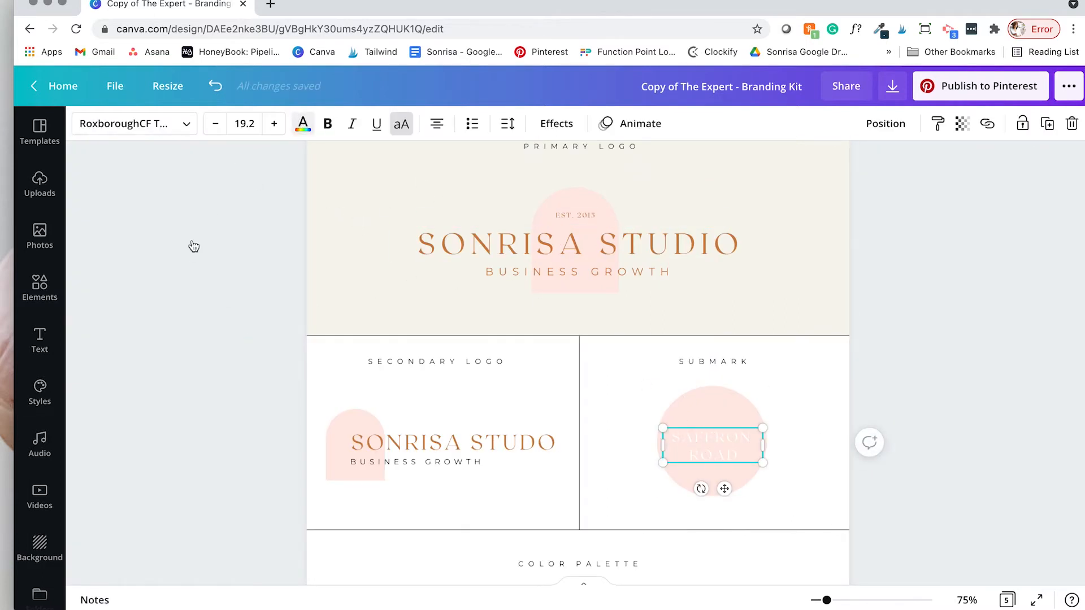
{"action": "left_click", "coordinate": [302, 124]}
{"action": "left_click", "coordinate": [292, 199]}
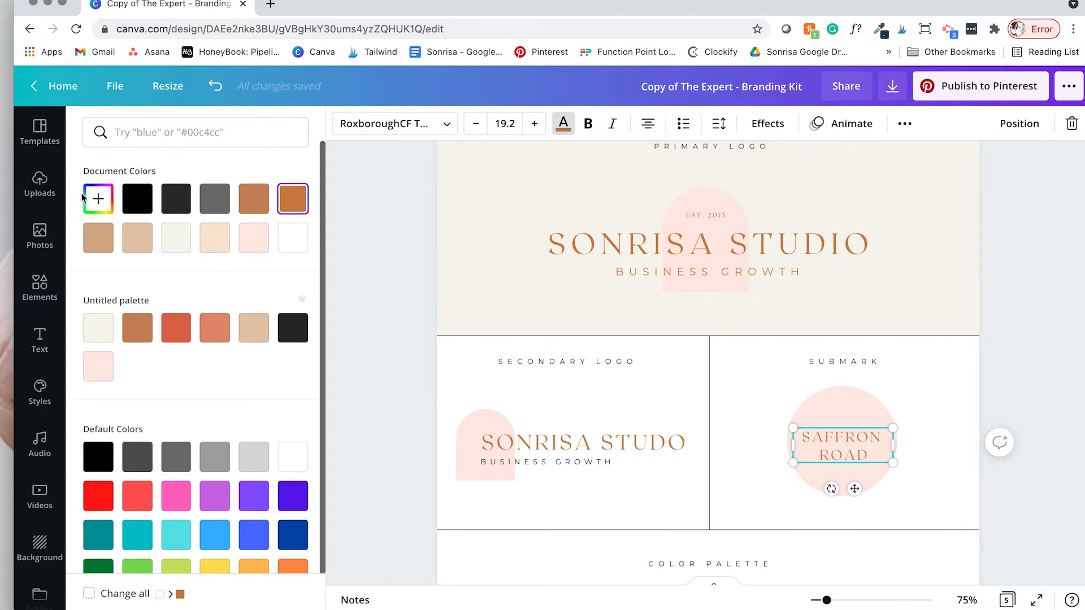
{"action": "left_click", "coordinate": [98, 198]}
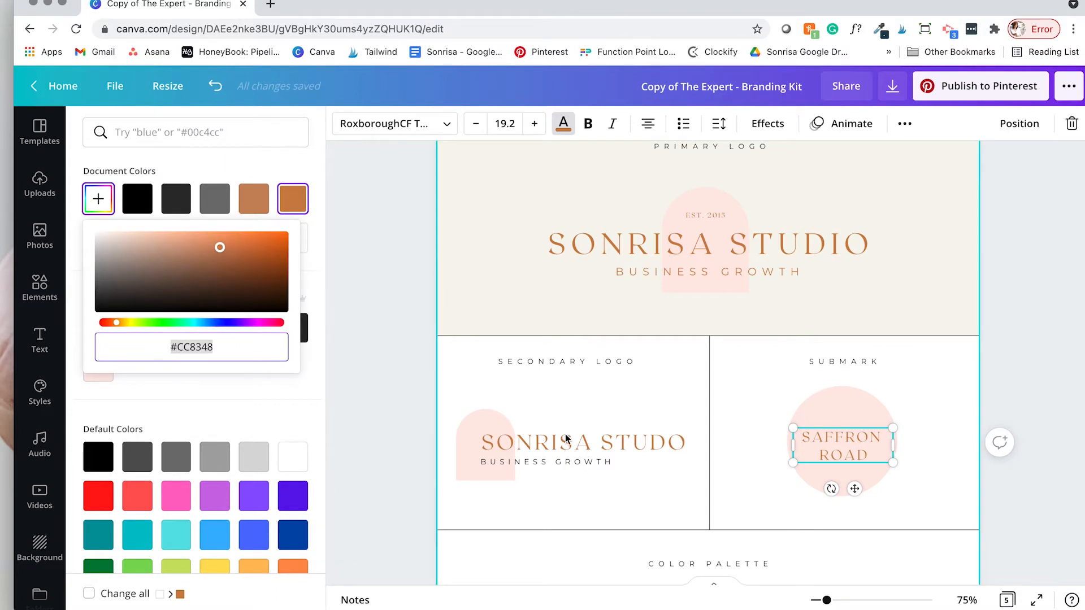
{"action": "scroll", "coordinate": [632, 473], "scroll_direction": "down", "scroll_amount": 3}
{"action": "left_click", "coordinate": [619, 541]}
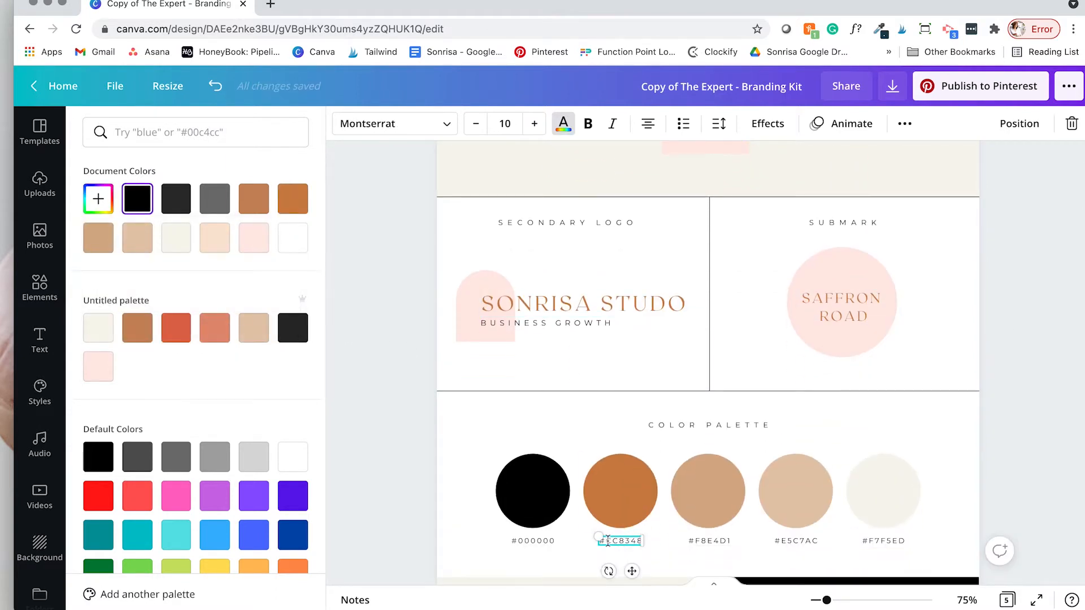
Step: Retype the submark text from SAFFRON ROAD to SONRISA STUDIO
{"action": "left_click", "coordinate": [854, 301]}
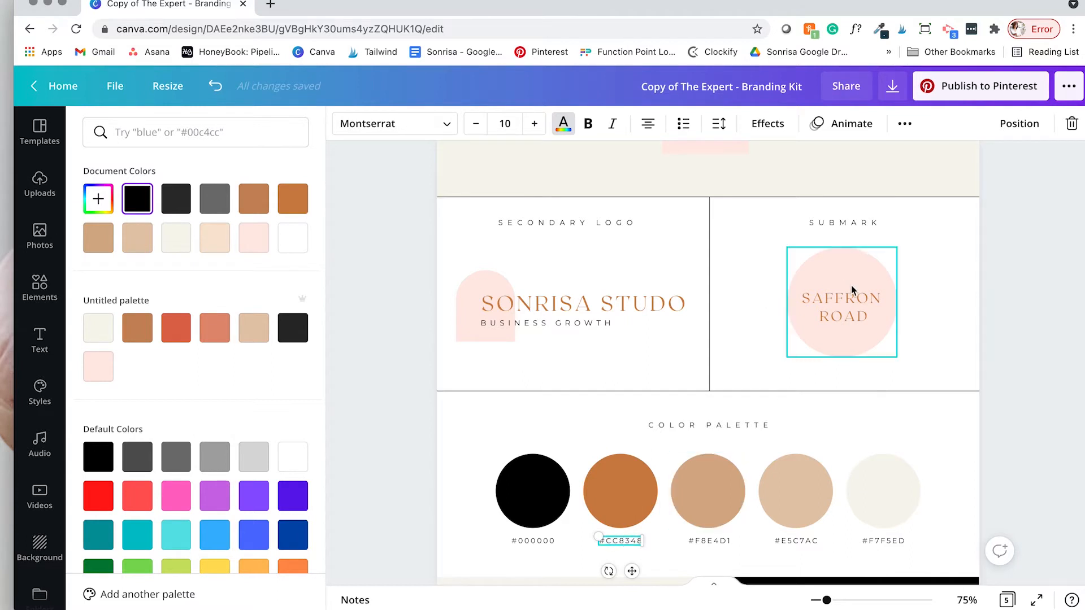
{"action": "left_click", "coordinate": [853, 300]}
{"action": "double_click", "coordinate": [853, 300]}
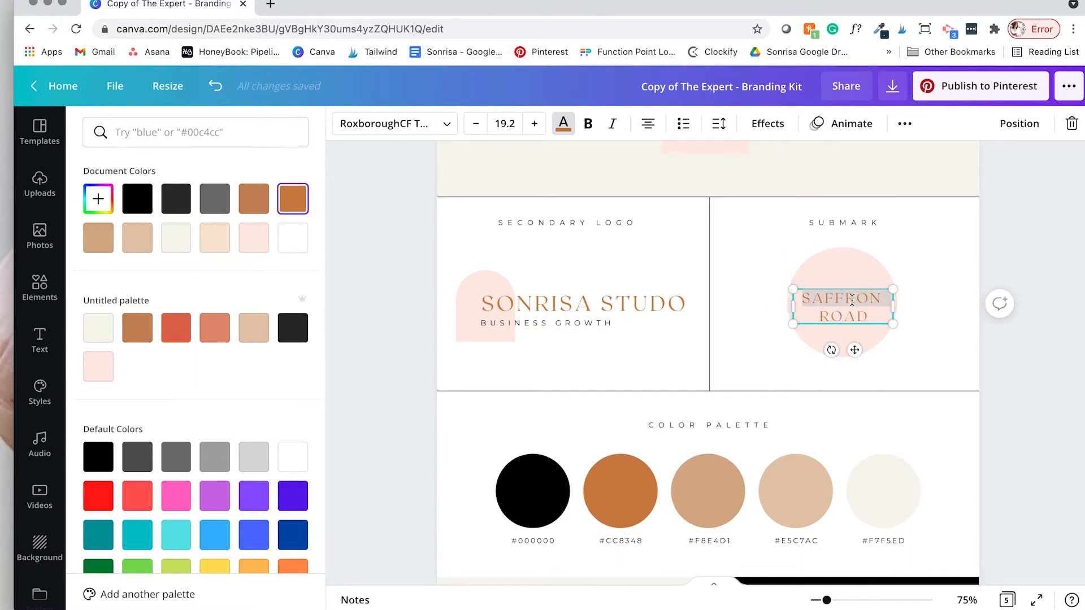
{"action": "key", "text": "BackSpace"}
{"action": "type", "text": "SONRISA STUDIO"}
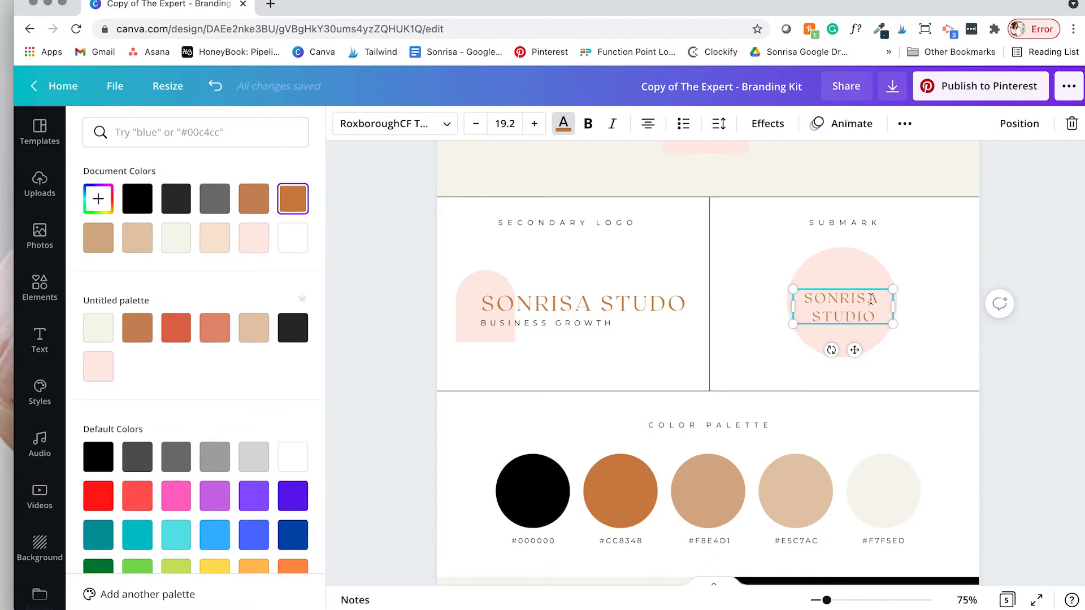
{"action": "left_click", "coordinate": [932, 308]}
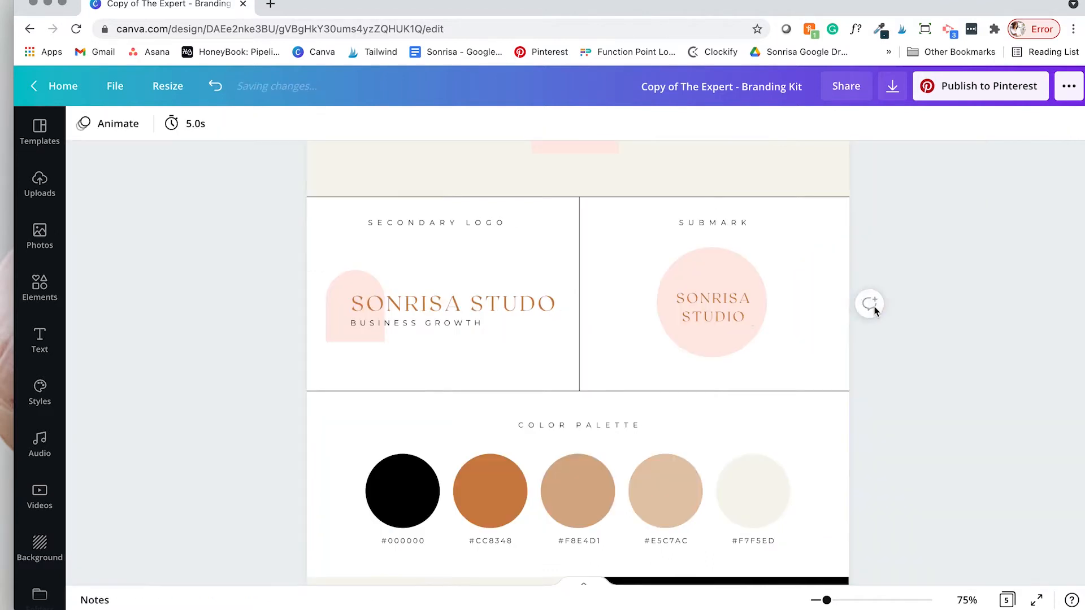
{"action": "scroll", "coordinate": [603, 255], "scroll_direction": "up", "scroll_amount": 3}
{"action": "left_click", "coordinate": [528, 263]}
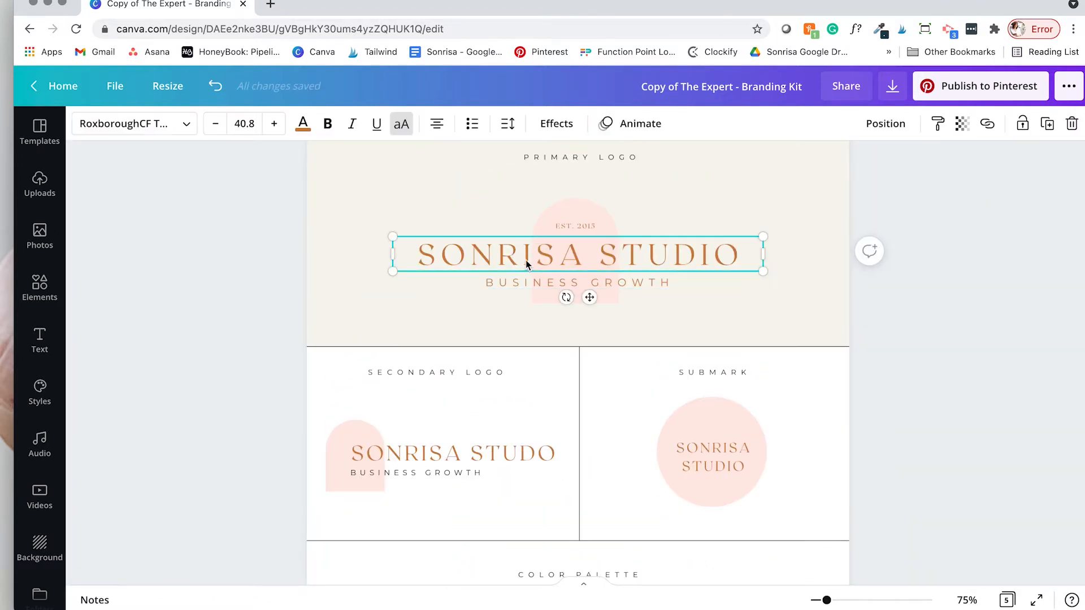
{"action": "left_click", "coordinate": [305, 126]}
{"action": "left_click", "coordinate": [437, 132]}
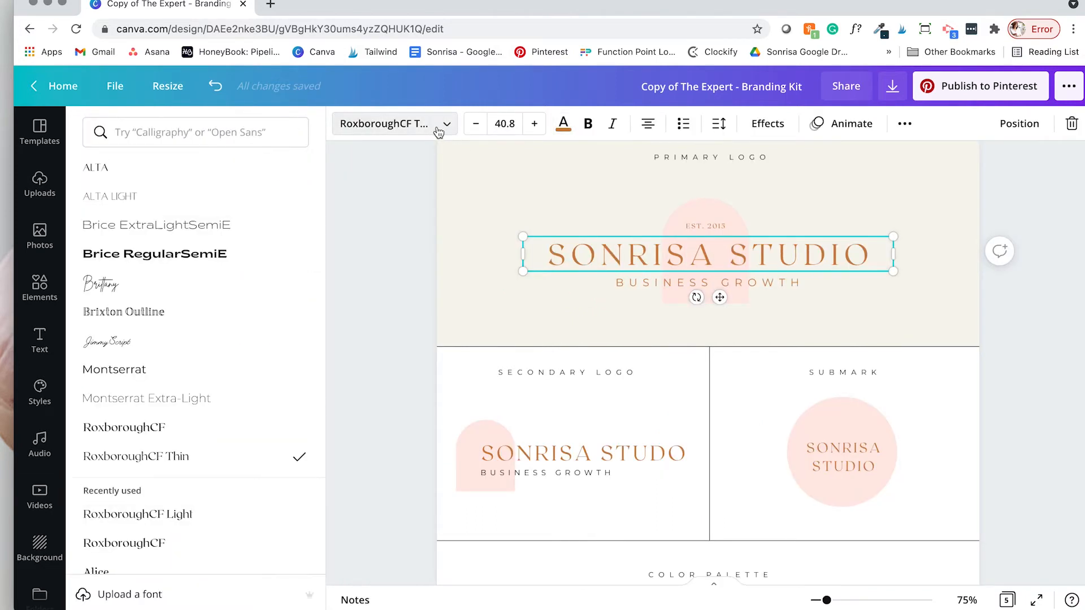
{"action": "scroll", "coordinate": [141, 255], "scroll_direction": "down", "scroll_amount": 5}
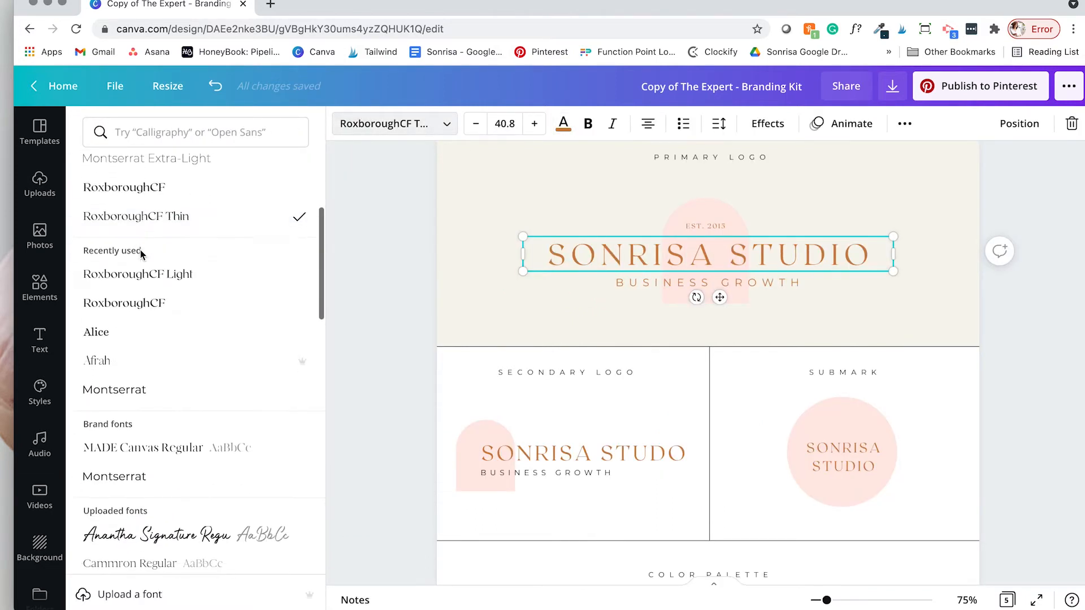
{"action": "scroll", "coordinate": [139, 332], "scroll_direction": "down", "scroll_amount": 2}
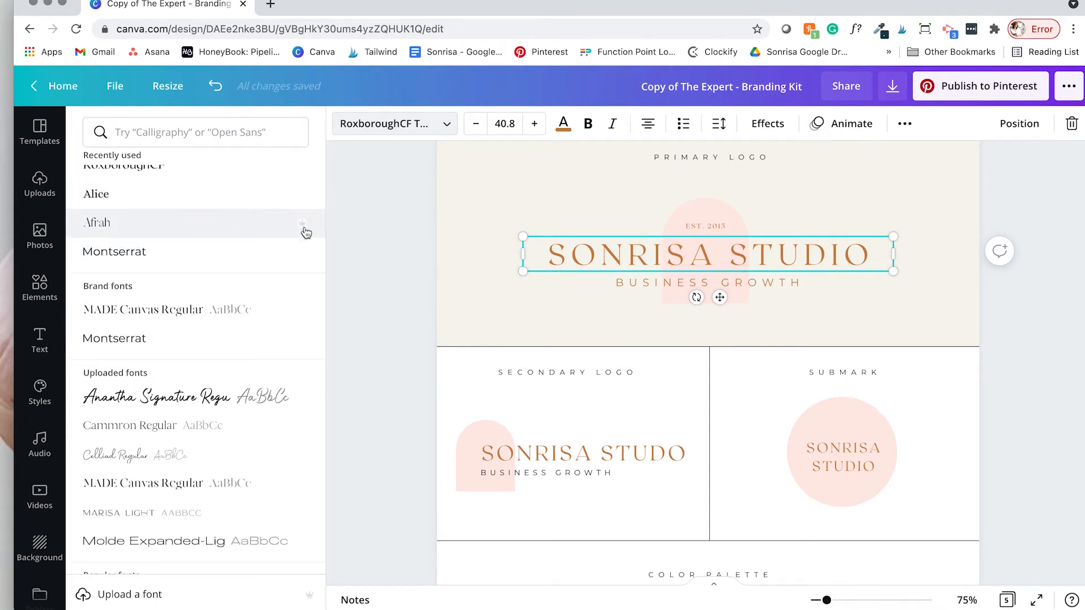
{"action": "scroll", "coordinate": [305, 232], "scroll_direction": "down", "scroll_amount": 4}
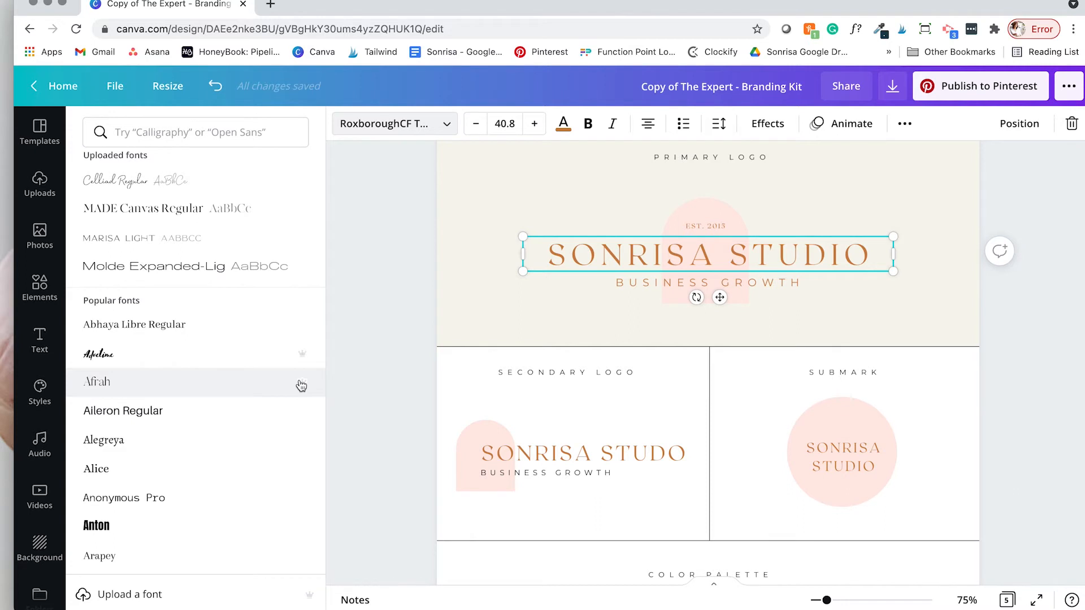
{"action": "scroll", "coordinate": [279, 384], "scroll_direction": "down", "scroll_amount": 4}
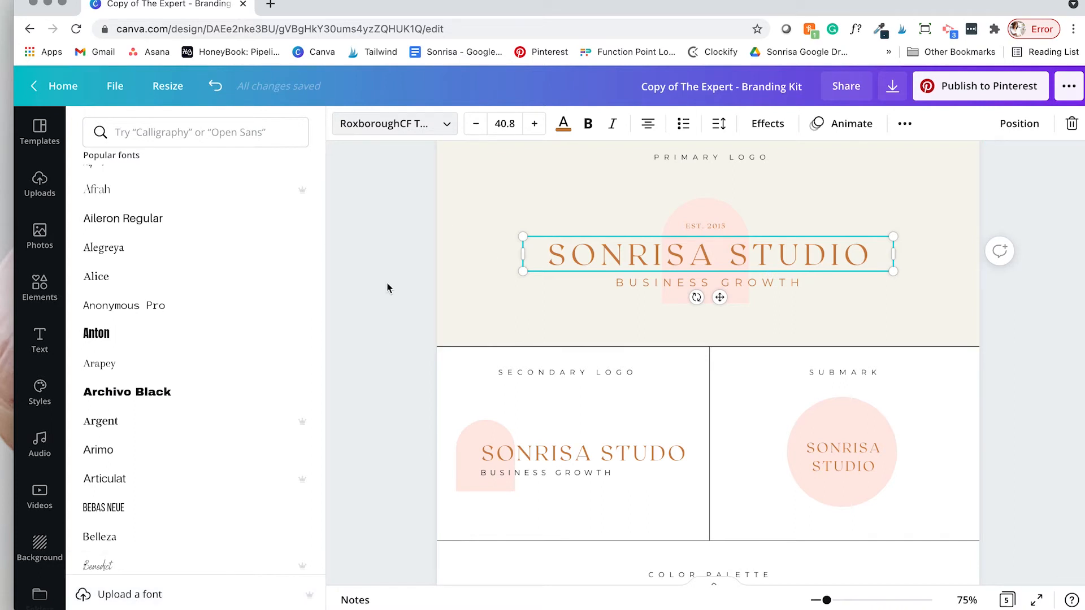
{"action": "left_click", "coordinate": [422, 291]}
{"action": "scroll", "coordinate": [466, 327], "scroll_direction": "down", "scroll_amount": 1}
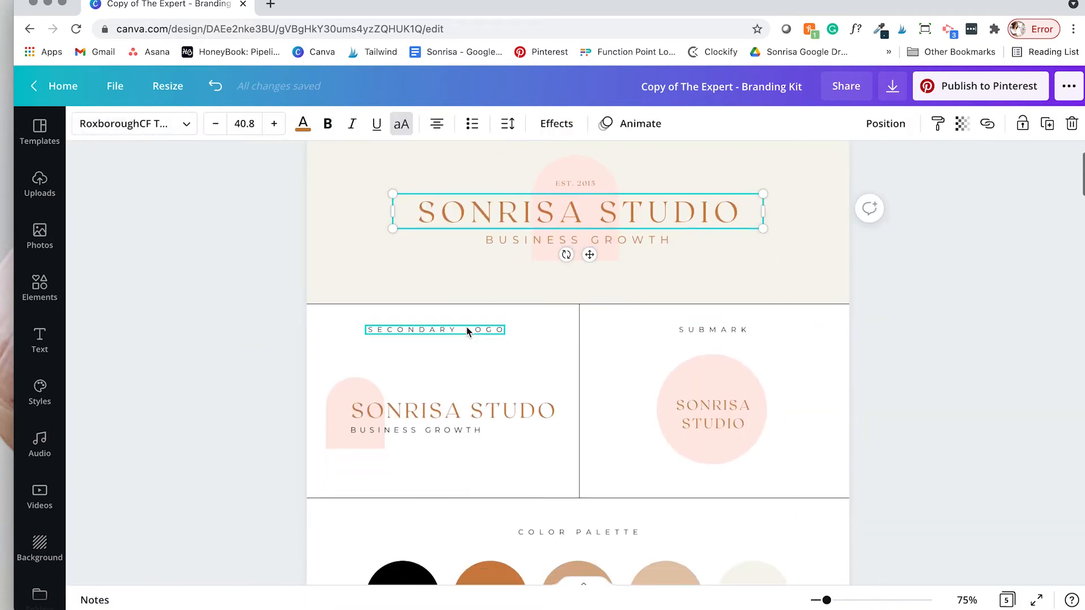
Step: Inspect the Roxborough and Montserrat font samples and the submark circle's exact hex colour
{"action": "scroll", "coordinate": [466, 331], "scroll_direction": "down", "scroll_amount": 7}
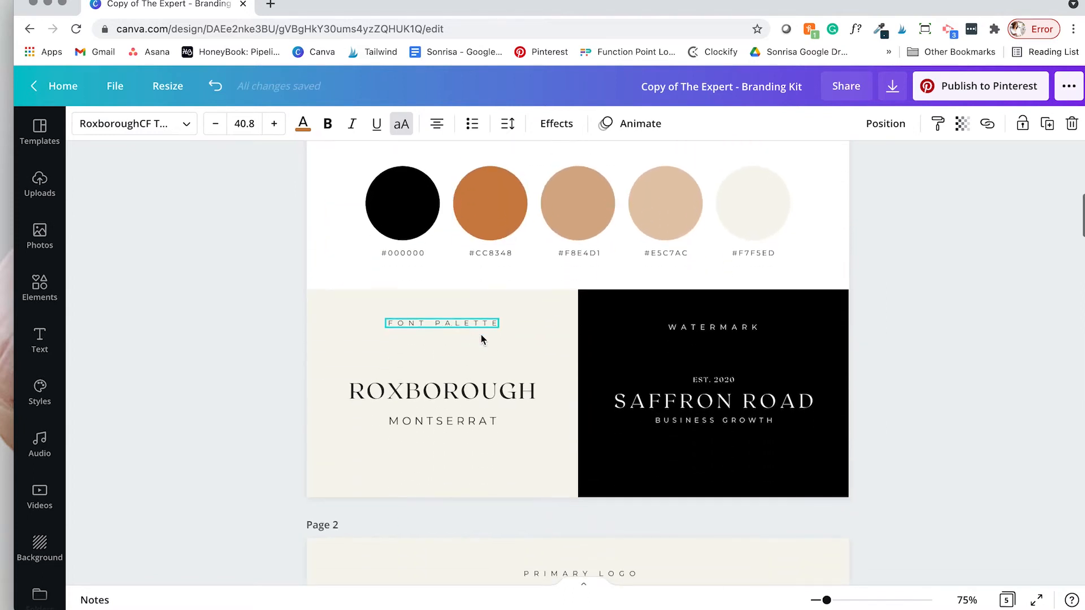
{"action": "left_click", "coordinate": [411, 396]}
{"action": "left_click", "coordinate": [503, 423]}
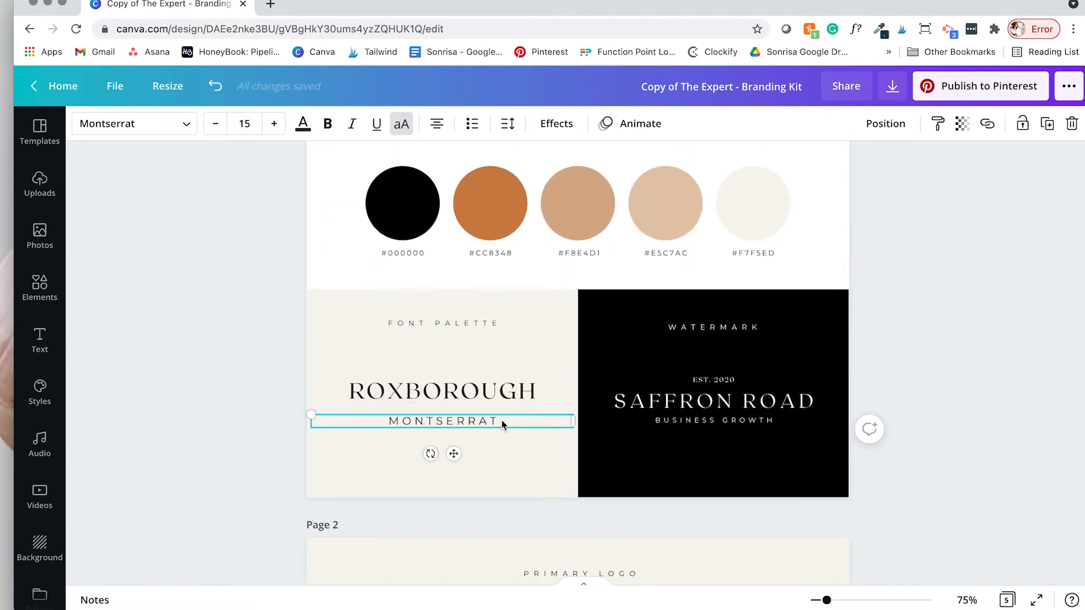
{"action": "scroll", "coordinate": [518, 331], "scroll_direction": "up", "scroll_amount": 1}
{"action": "scroll", "coordinate": [519, 332], "scroll_direction": "up", "scroll_amount": 2}
{"action": "left_click", "coordinate": [683, 161]}
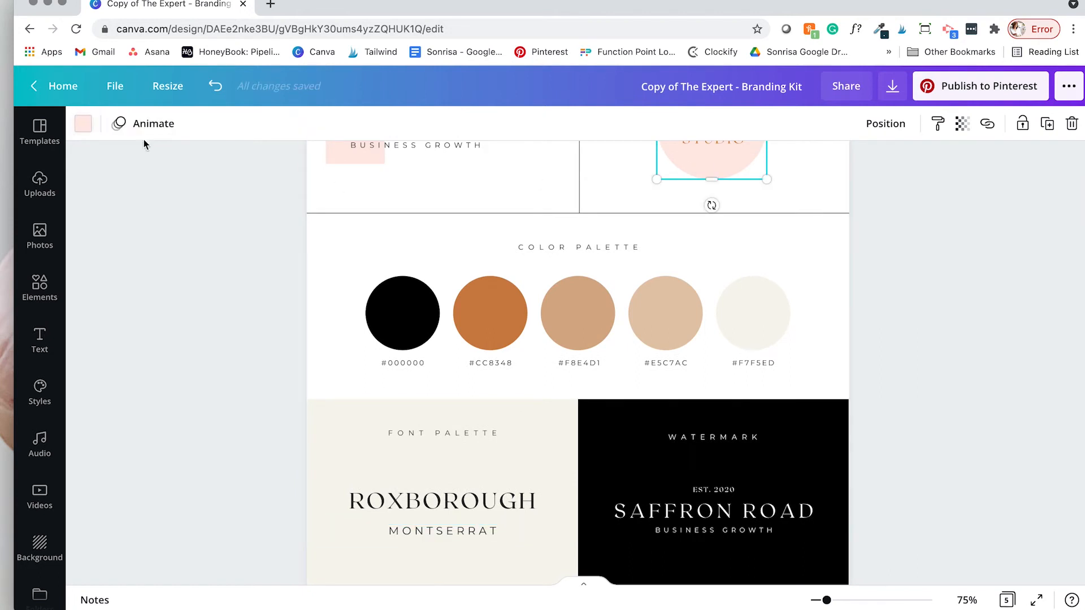
{"action": "left_click", "coordinate": [82, 125]}
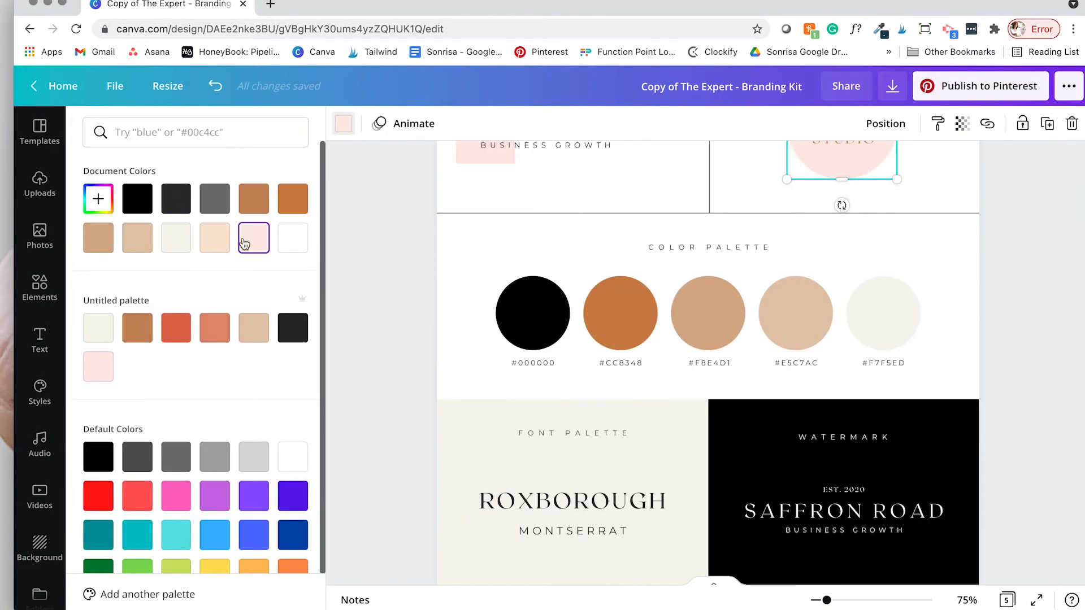
{"action": "left_click", "coordinate": [98, 198]}
{"action": "key", "text": "super+c"}
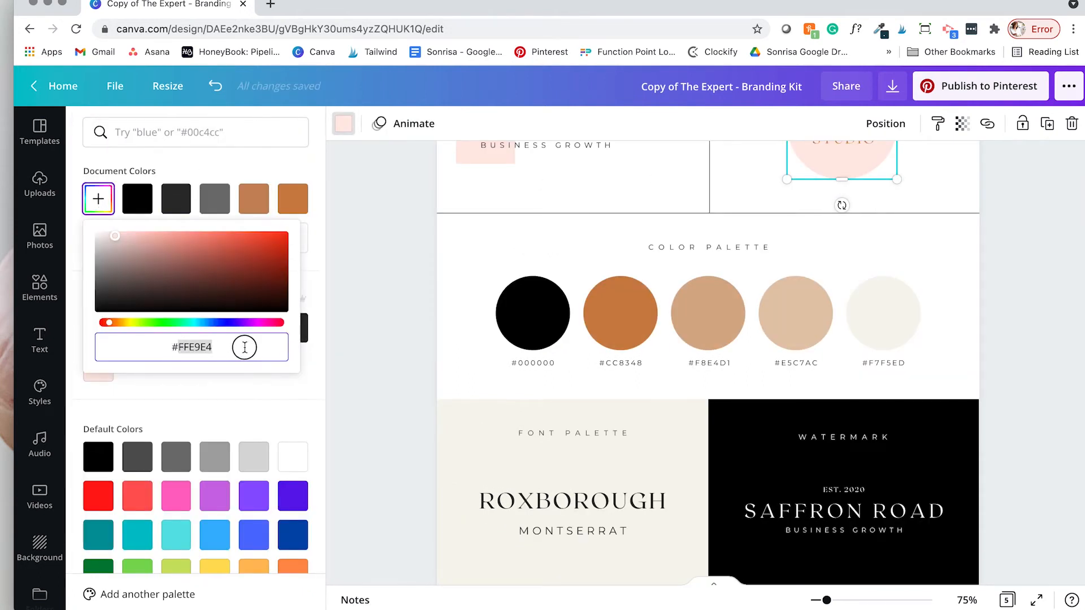
Step: Recolour the #E5C7AC palette circle pale pink and change its label to #FFE9E4
{"action": "left_click", "coordinate": [796, 313]}
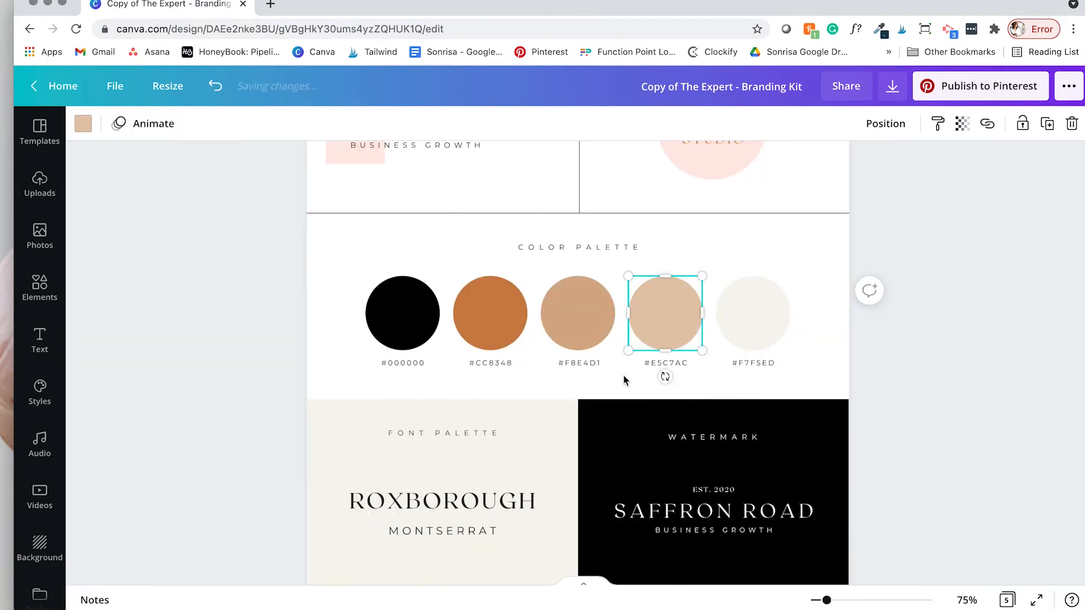
{"action": "left_click", "coordinate": [83, 123]}
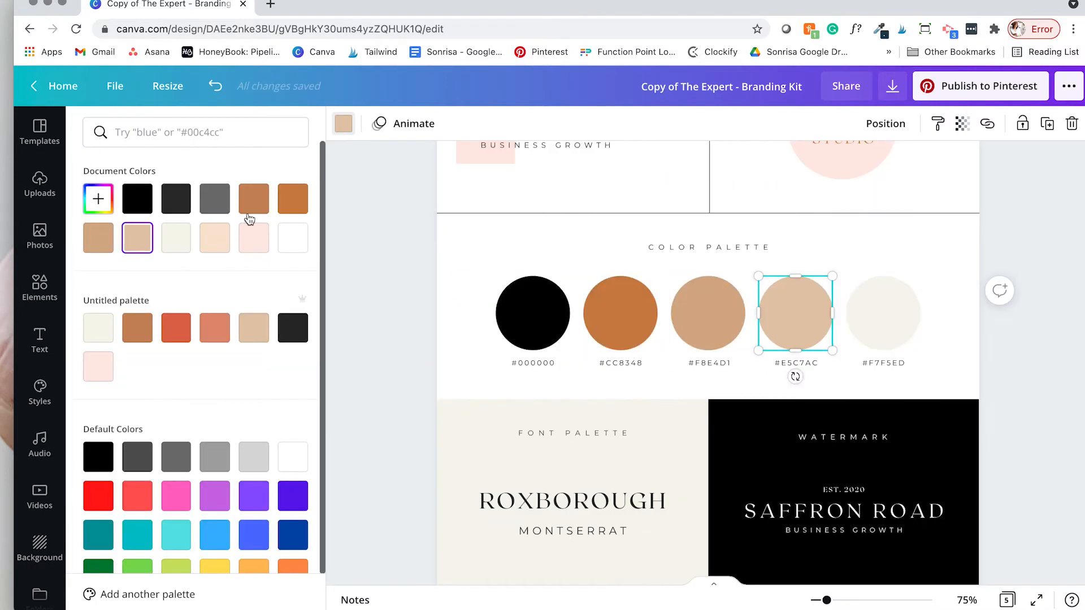
{"action": "left_click", "coordinate": [249, 240]}
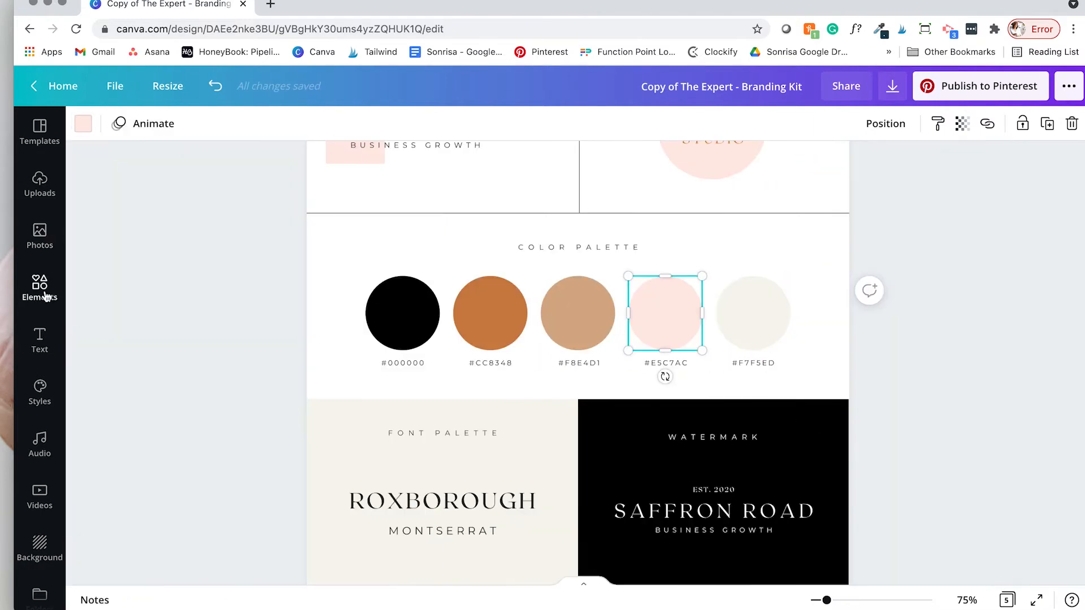
{"action": "left_click", "coordinate": [678, 362]}
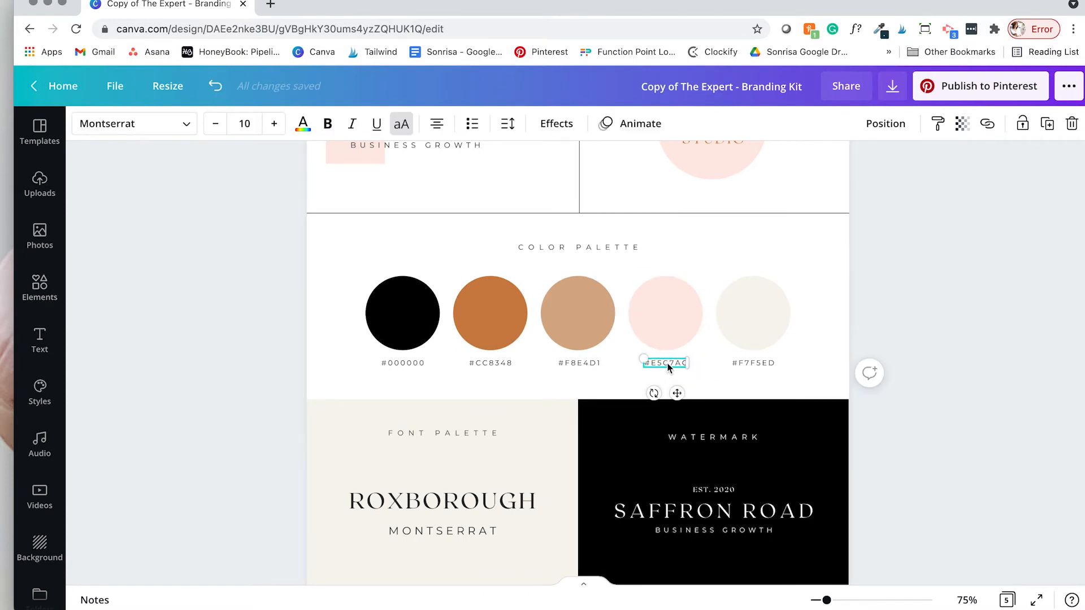
{"action": "key", "text": "super+v"}
{"action": "left_click", "coordinate": [39, 184]}
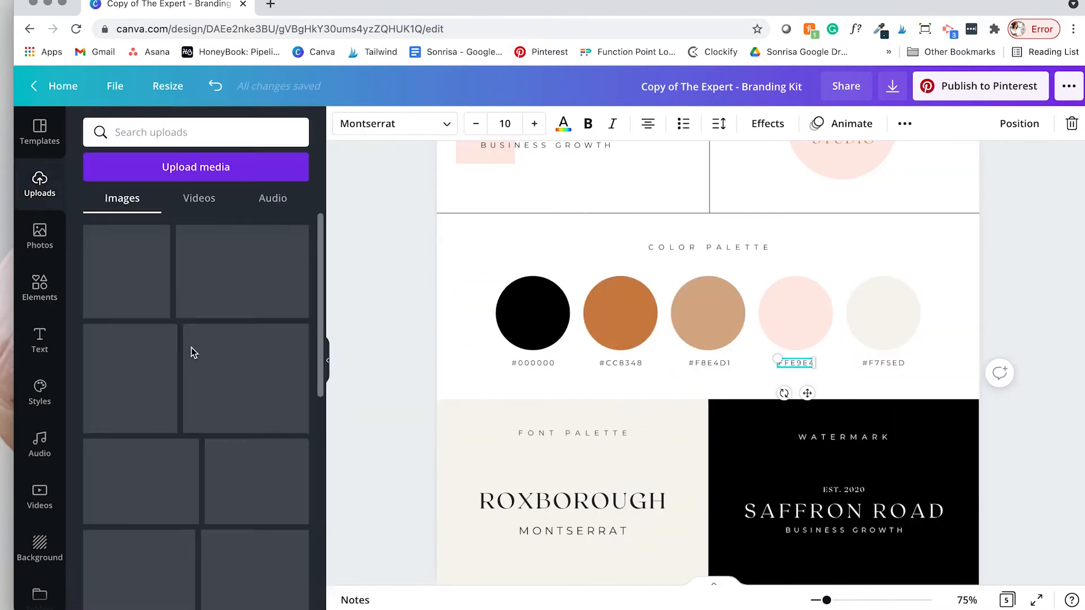
Step: Browse the featured design elements in the Elements library
{"action": "left_click", "coordinate": [35, 291]}
{"action": "scroll", "coordinate": [171, 347], "scroll_direction": "down", "scroll_amount": 3}
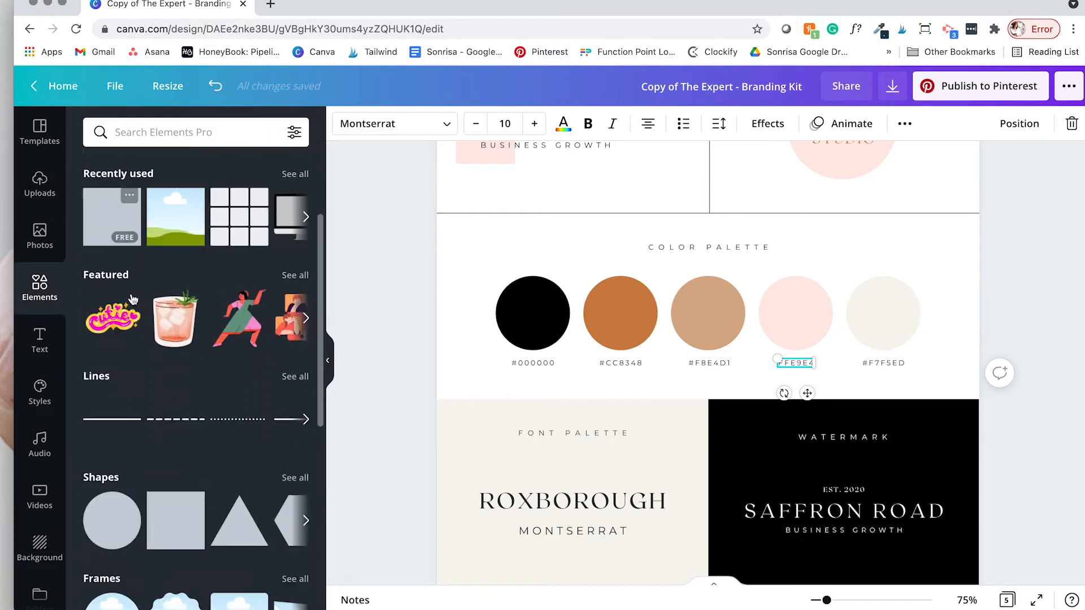
{"action": "scroll", "coordinate": [113, 322], "scroll_direction": "down", "scroll_amount": 1}
{"action": "left_click", "coordinate": [291, 265]}
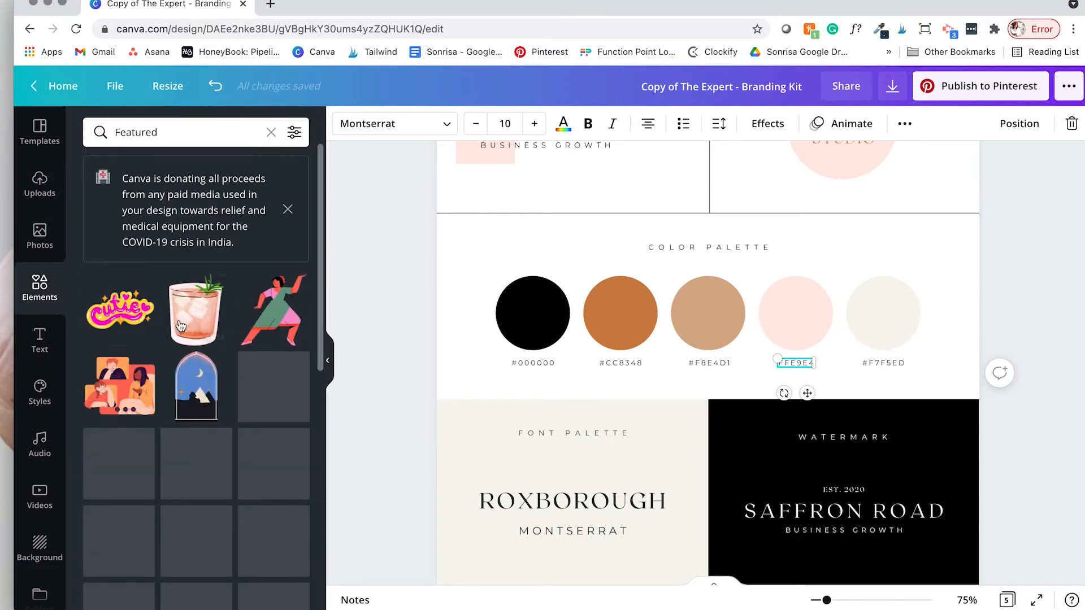
{"action": "scroll", "coordinate": [179, 320], "scroll_direction": "down", "scroll_amount": 10}
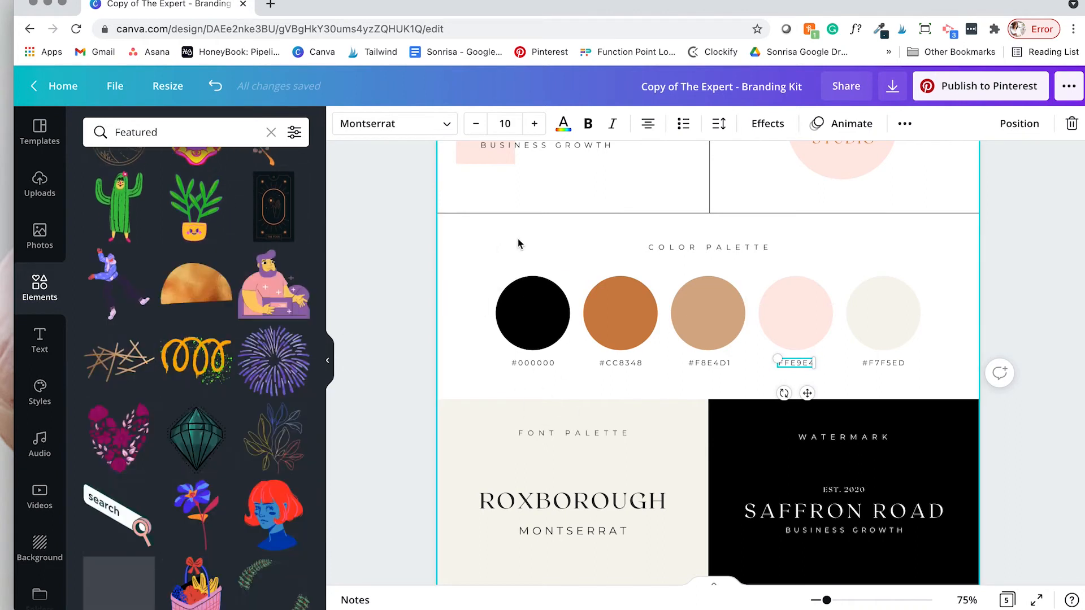
{"action": "left_click", "coordinate": [511, 245]}
{"action": "scroll", "coordinate": [705, 338], "scroll_direction": "down", "scroll_amount": 2}
Step: Make the watermark panel orange and rename it SONRISA STUDIO, EST. 2015
{"action": "left_click", "coordinate": [745, 370]}
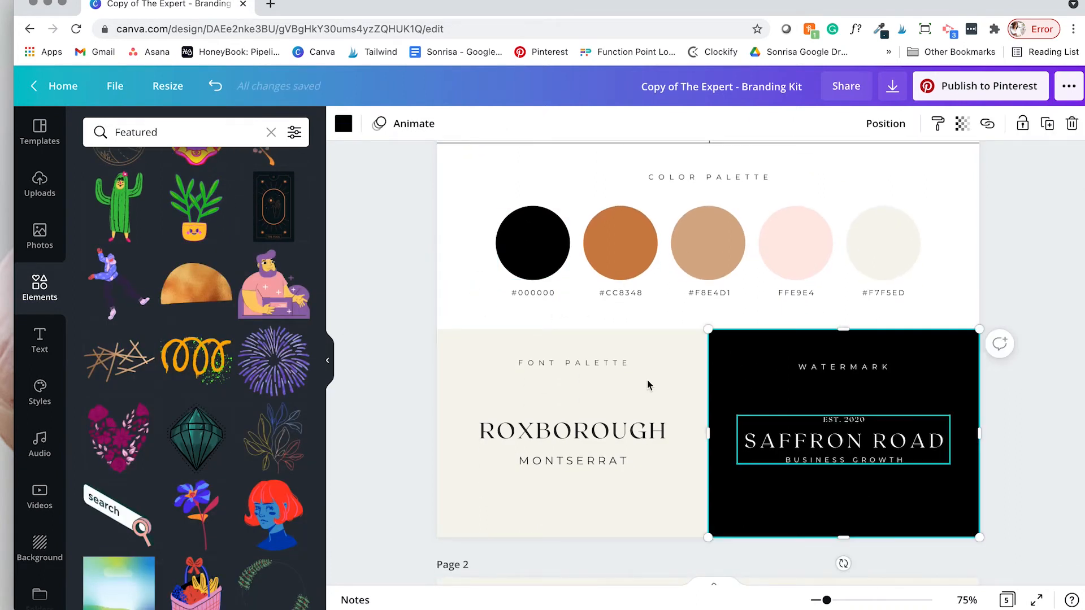
{"action": "left_click", "coordinate": [343, 124]}
{"action": "left_click", "coordinate": [293, 200]}
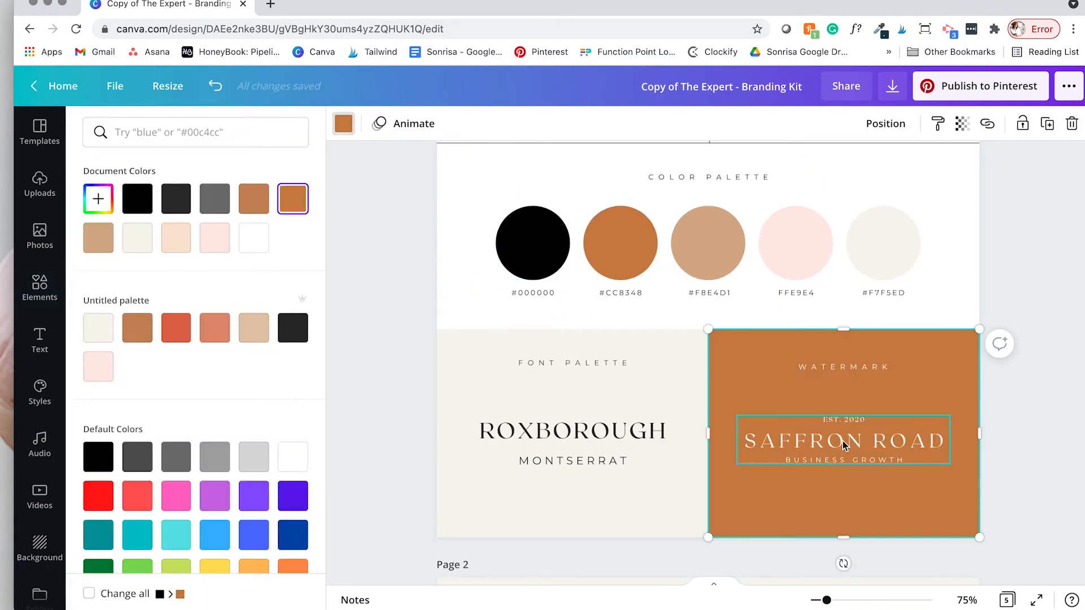
{"action": "double_click", "coordinate": [842, 441]}
{"action": "type", "text": "SONRISA STUDIO"}
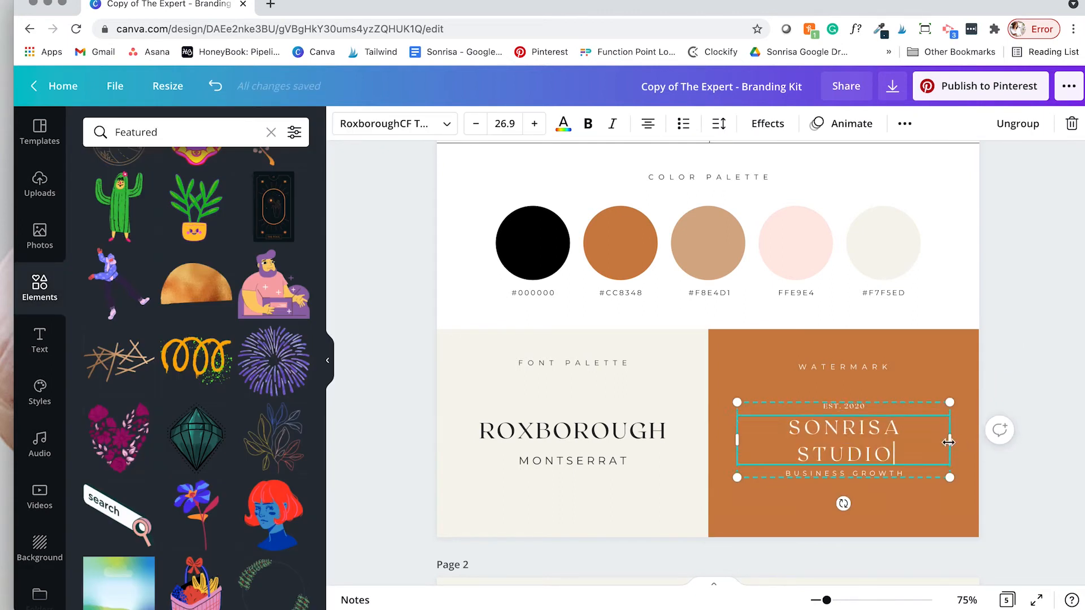
{"action": "left_click_drag", "start_coordinate": [948, 442], "coordinate": [962, 442]}
{"action": "left_click", "coordinate": [860, 420]}
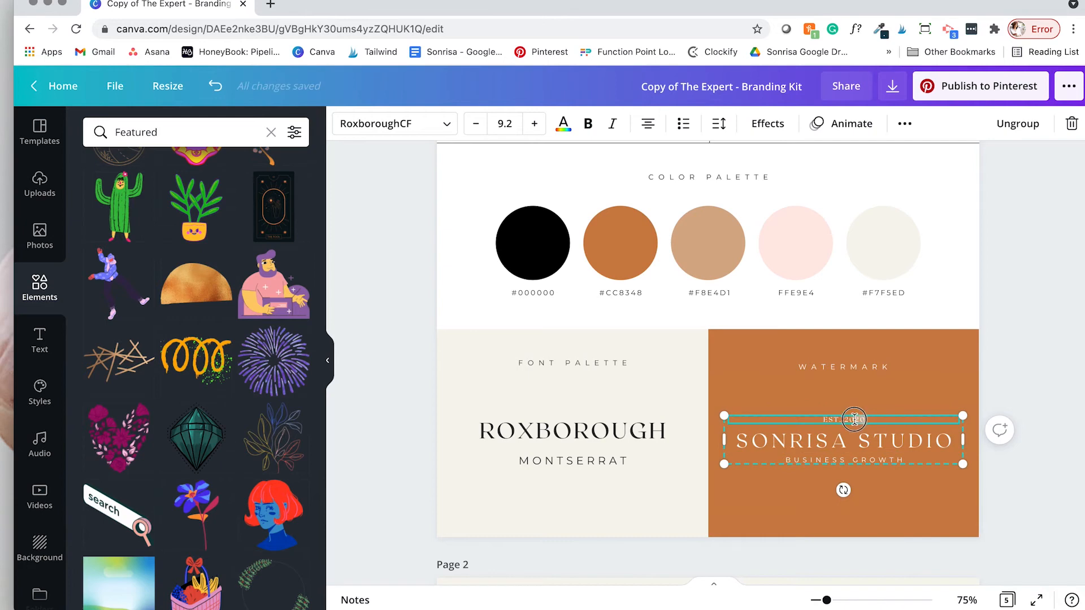
{"action": "left_click", "coordinate": [751, 380]}
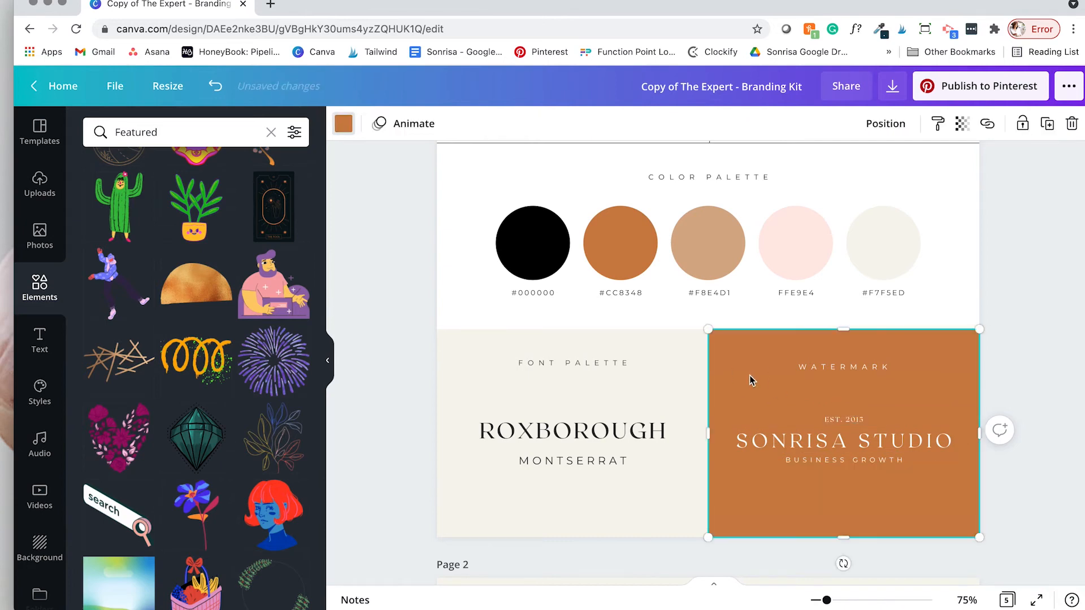
Step: Set the PNG download to include only Page 1 of the branding kit
{"action": "left_click", "coordinate": [891, 89]}
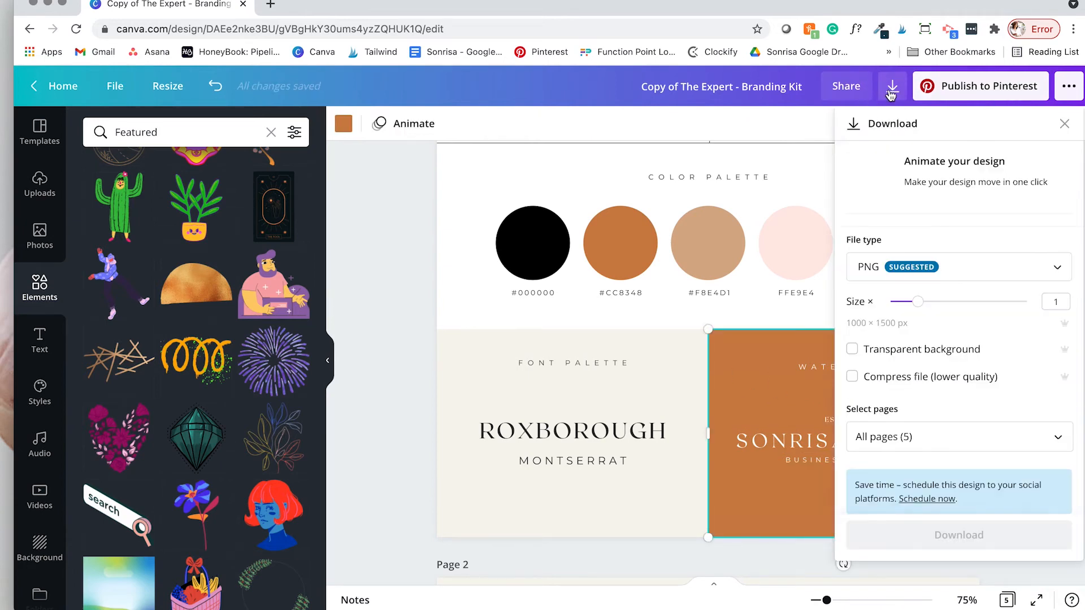
{"action": "left_click", "coordinate": [988, 440]}
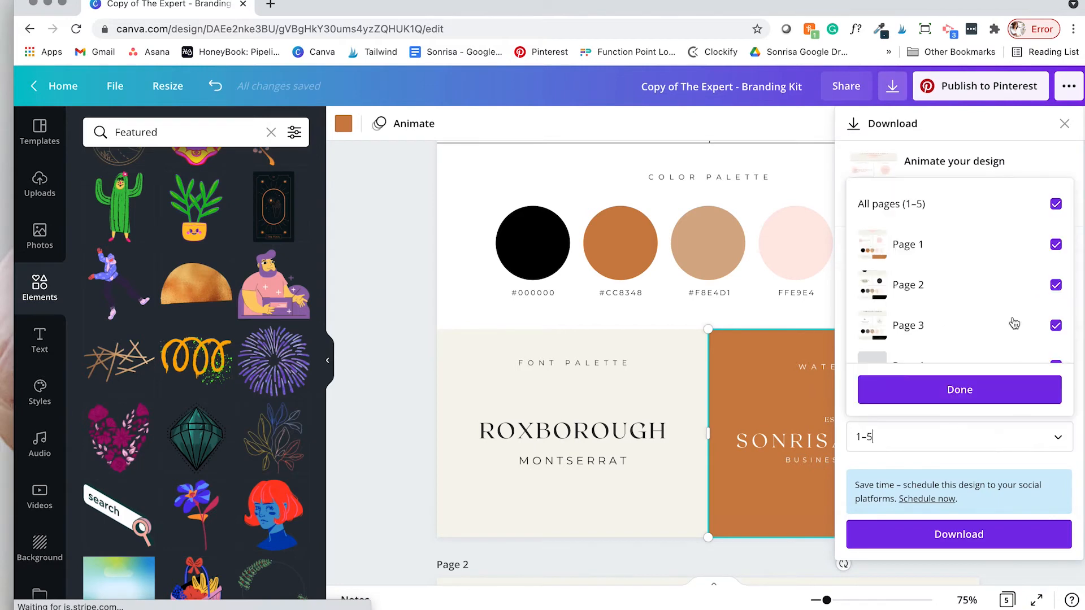
{"action": "left_click", "coordinate": [1055, 205]}
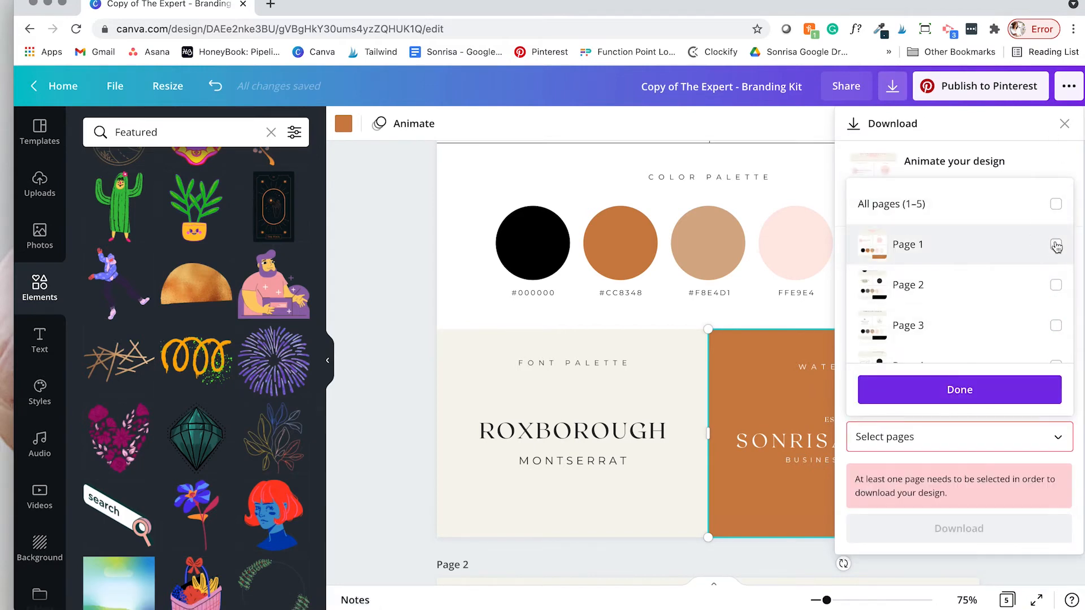
{"action": "left_click", "coordinate": [1055, 245]}
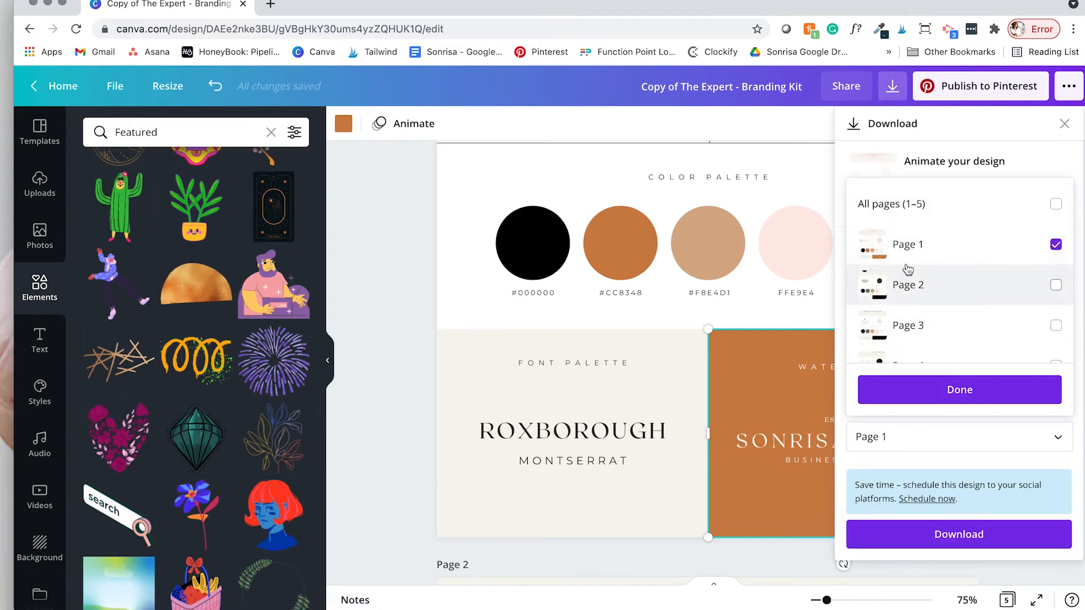
{"action": "left_click", "coordinate": [989, 394]}
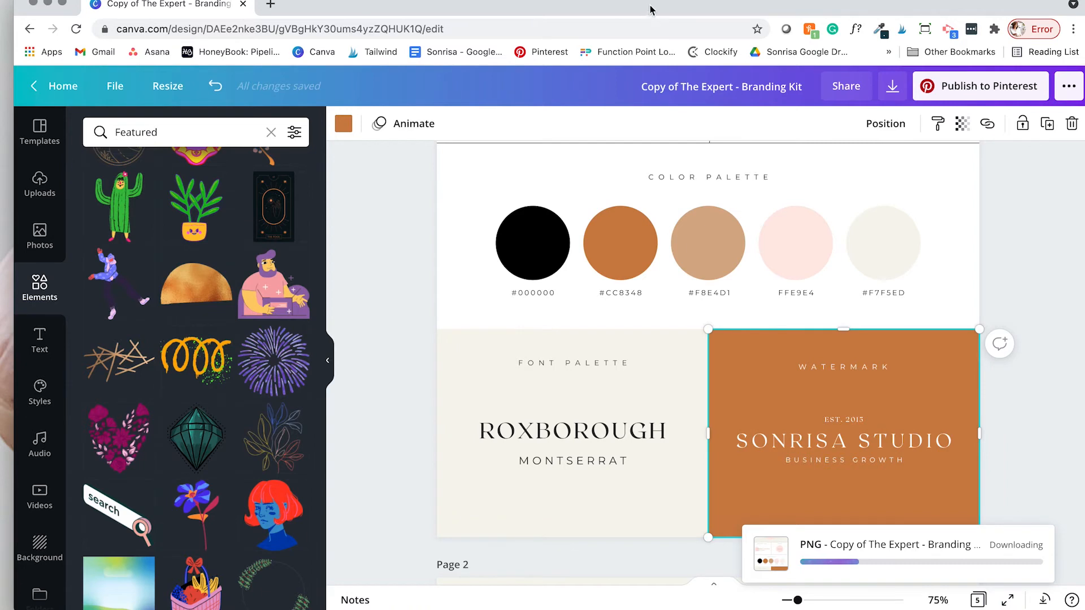
Step: Open the Saffron Road logo kit link from the Acrobat guide's Logo Kits section
{"action": "key", "text": "super+Tab"}
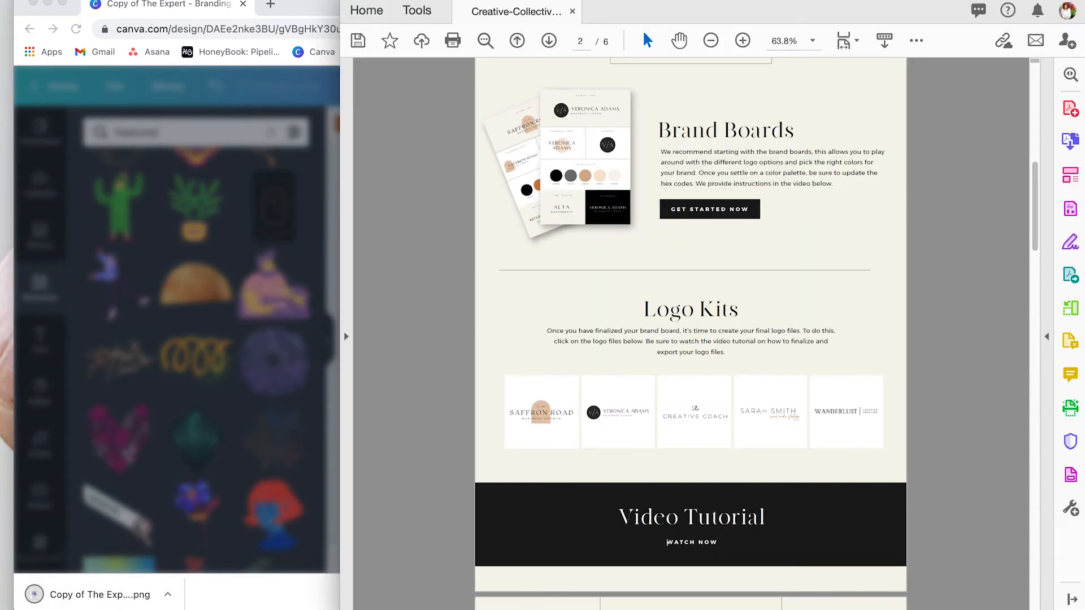
{"action": "scroll", "coordinate": [653, 336], "scroll_direction": "up", "scroll_amount": 2}
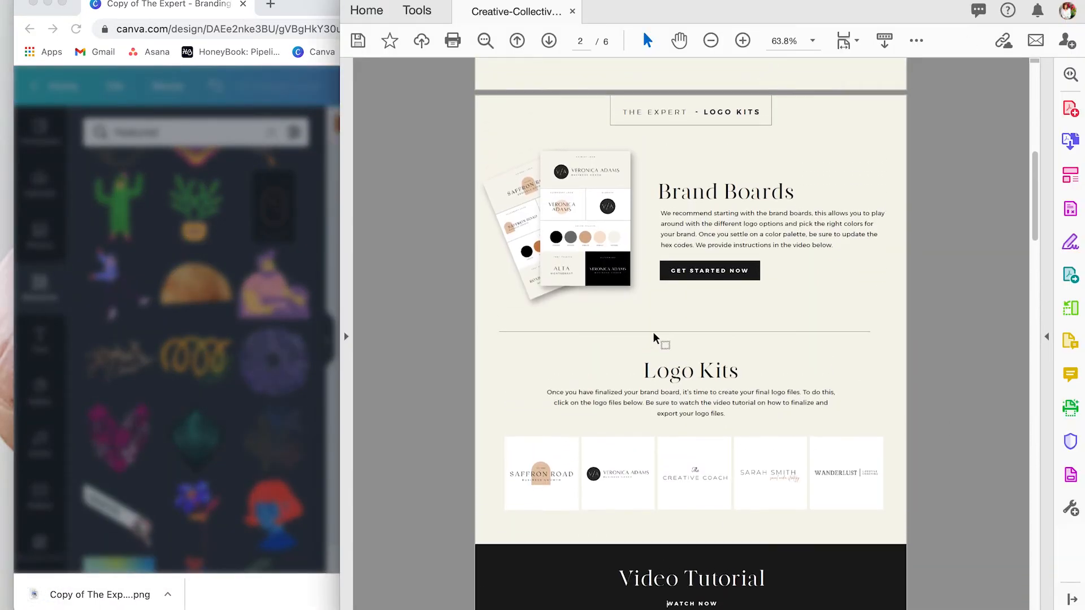
{"action": "scroll", "coordinate": [654, 339], "scroll_direction": "down", "scroll_amount": 2}
{"action": "scroll", "coordinate": [630, 358], "scroll_direction": "up", "scroll_amount": 2}
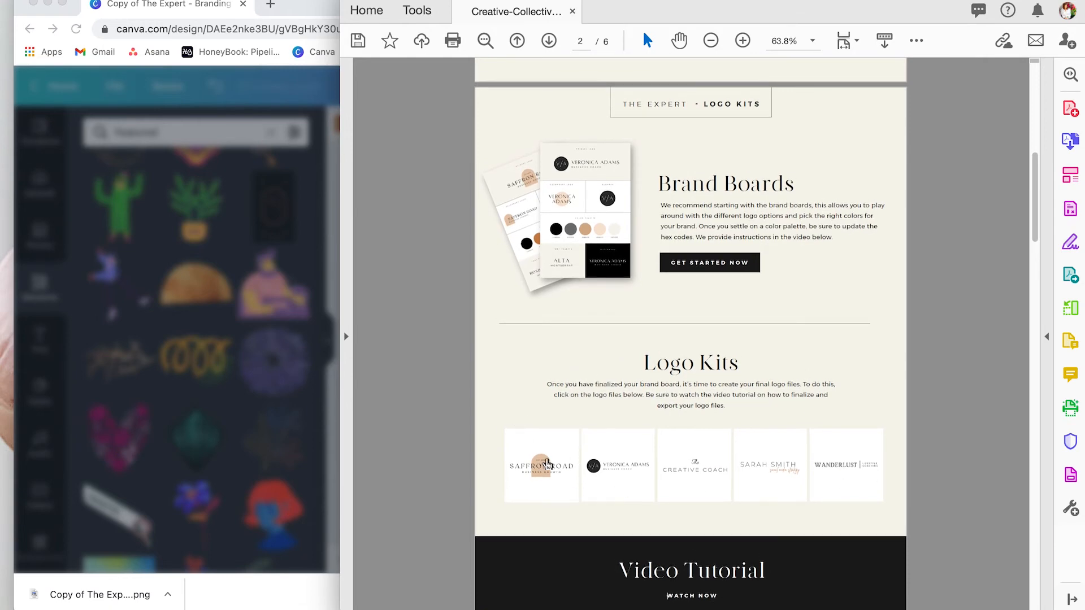
{"action": "left_click", "coordinate": [547, 463]}
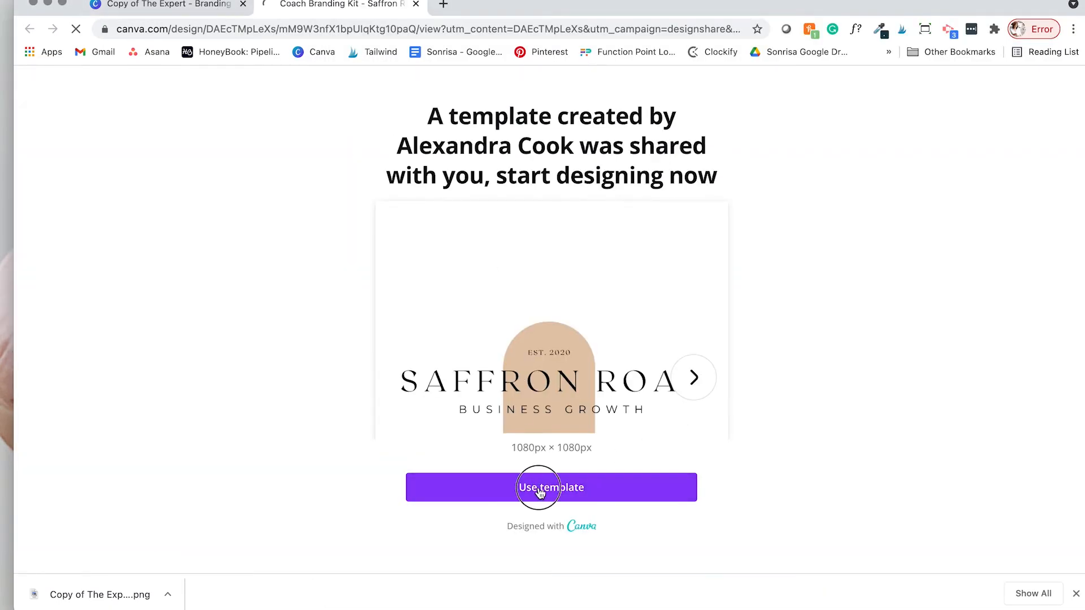
Step: Make an editable copy of the Saffron Road template and delete its logo from Page 1
{"action": "left_click", "coordinate": [537, 487]}
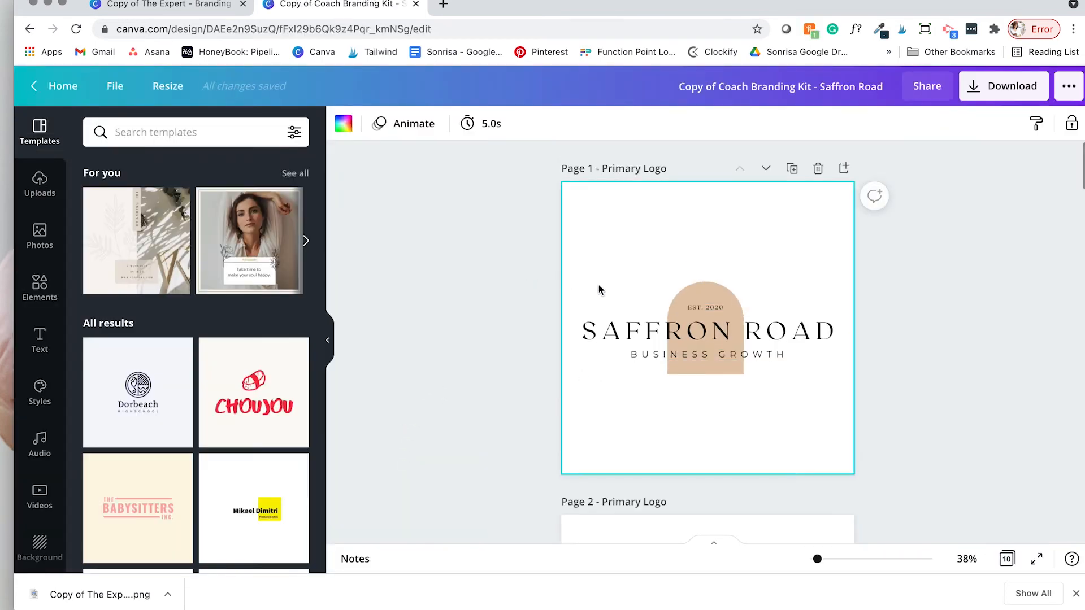
{"action": "left_click_drag", "start_coordinate": [546, 251], "coordinate": [859, 433]}
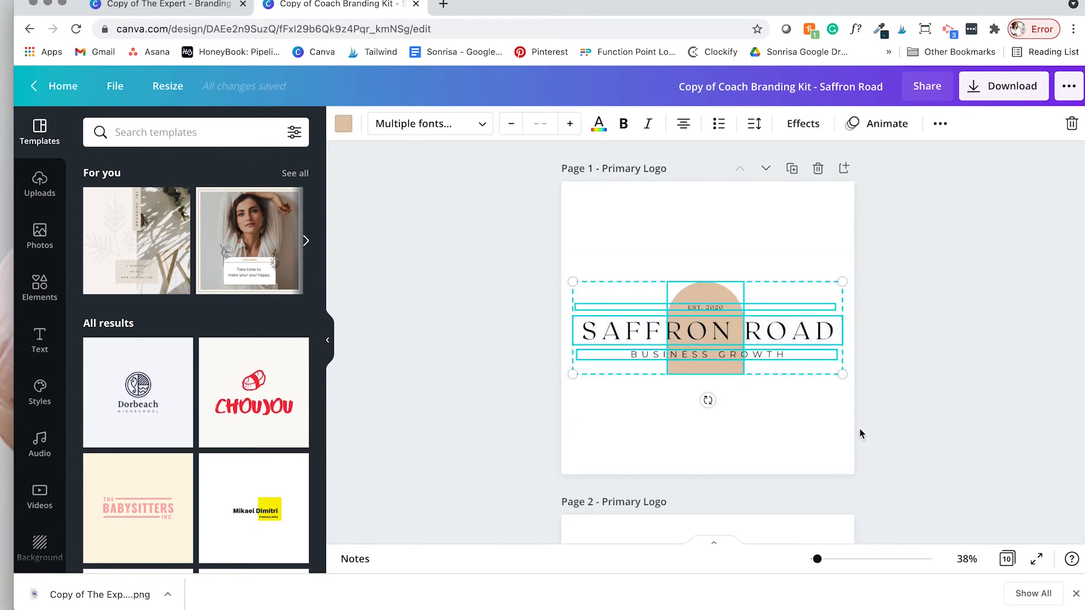
{"action": "key", "text": "Delete"}
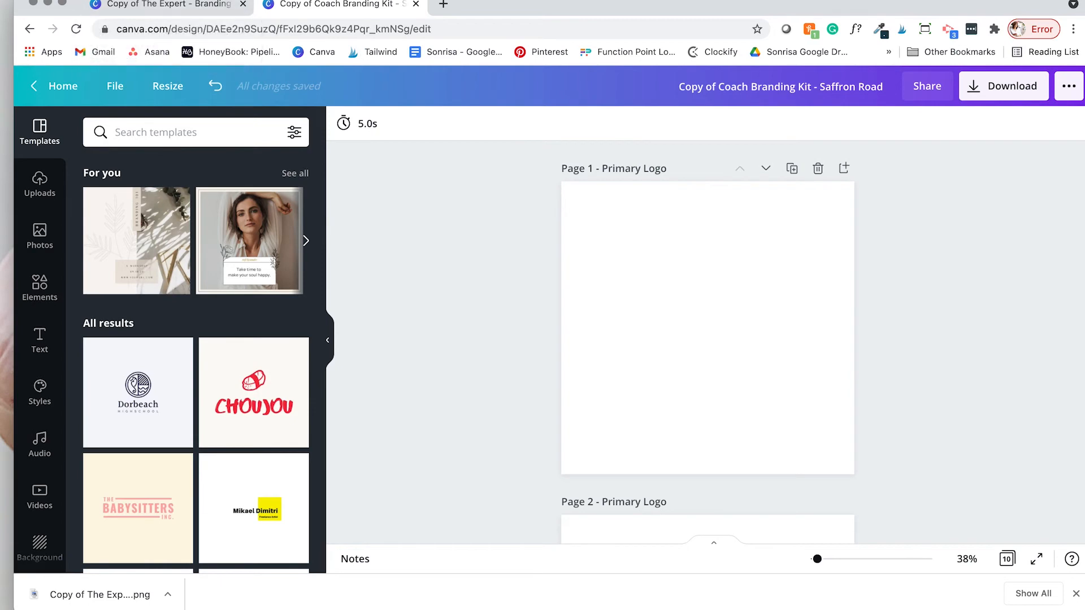
Step: Select the Sonrisa Studio primary logo in the branding kit design for copying
{"action": "left_click", "coordinate": [206, 2]}
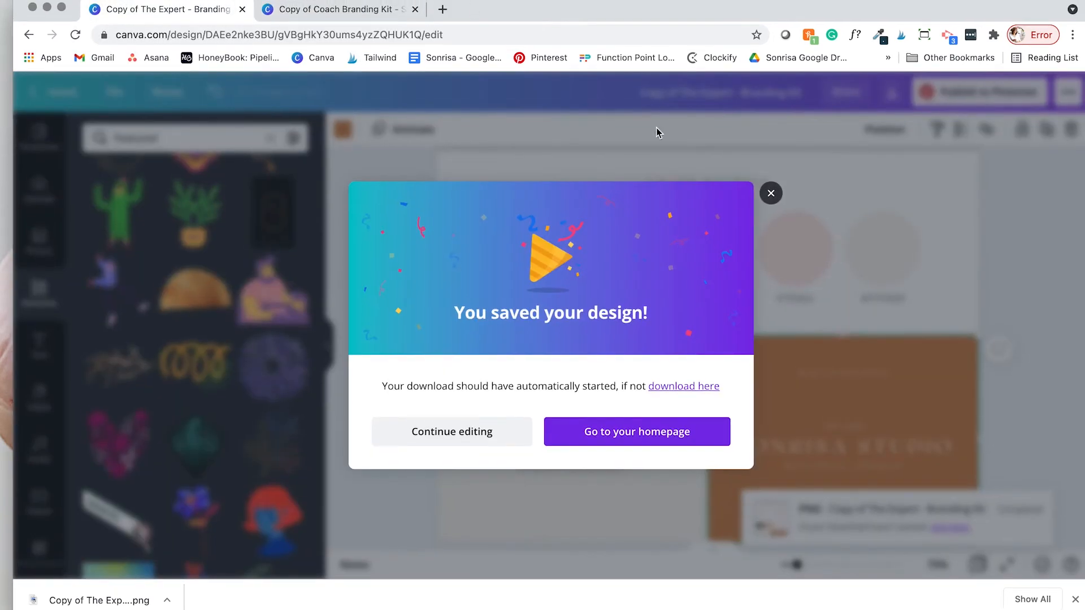
{"action": "left_click", "coordinate": [770, 193]}
{"action": "scroll", "coordinate": [760, 276], "scroll_direction": "up", "scroll_amount": 5}
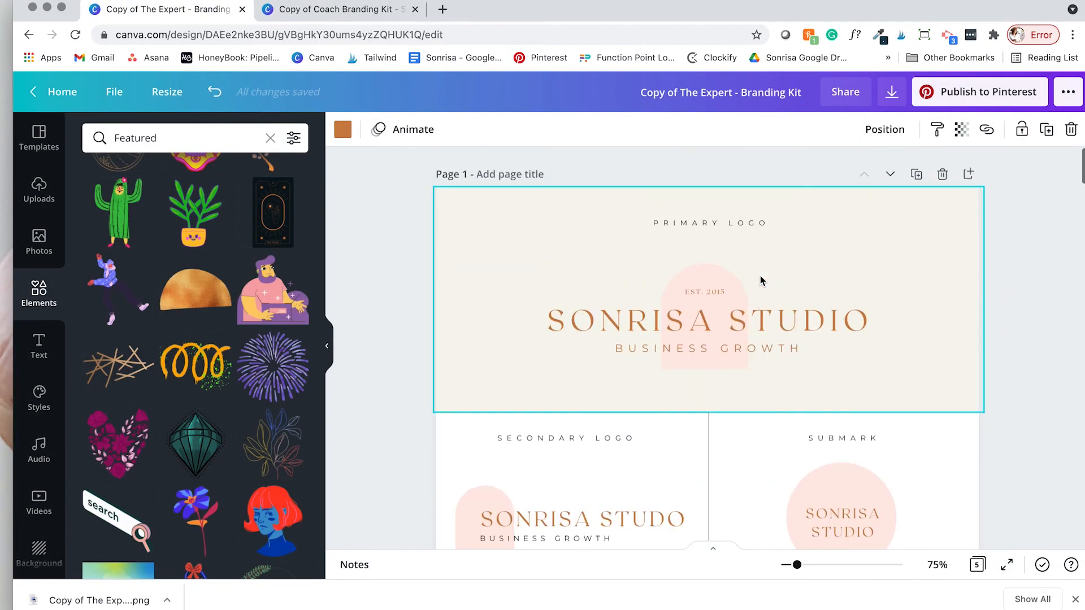
{"action": "left_click_drag", "start_coordinate": [464, 255], "coordinate": [868, 374]}
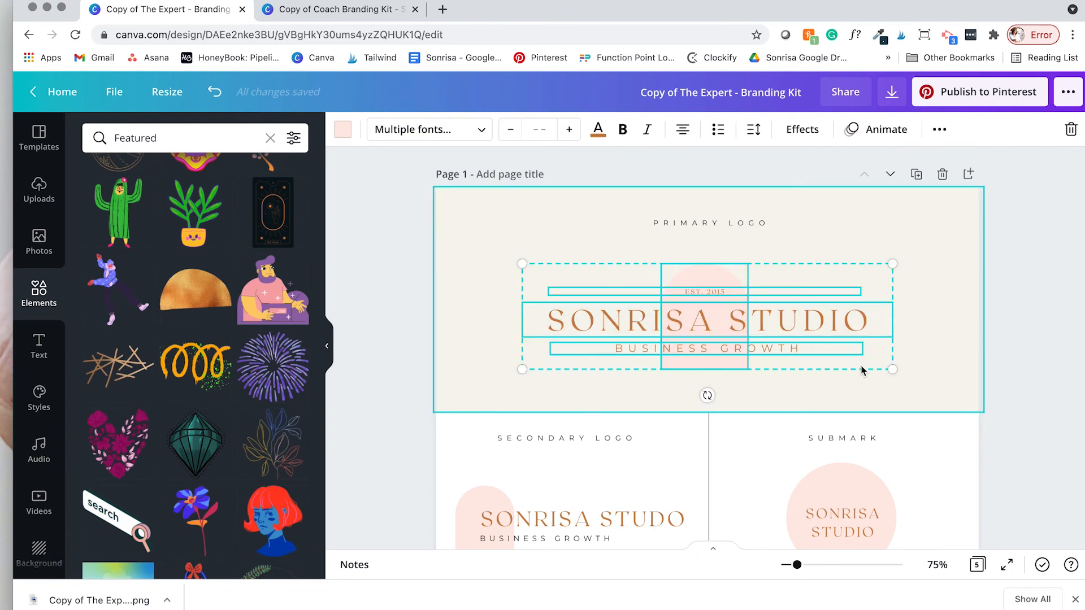
{"action": "left_click", "coordinate": [338, 11]}
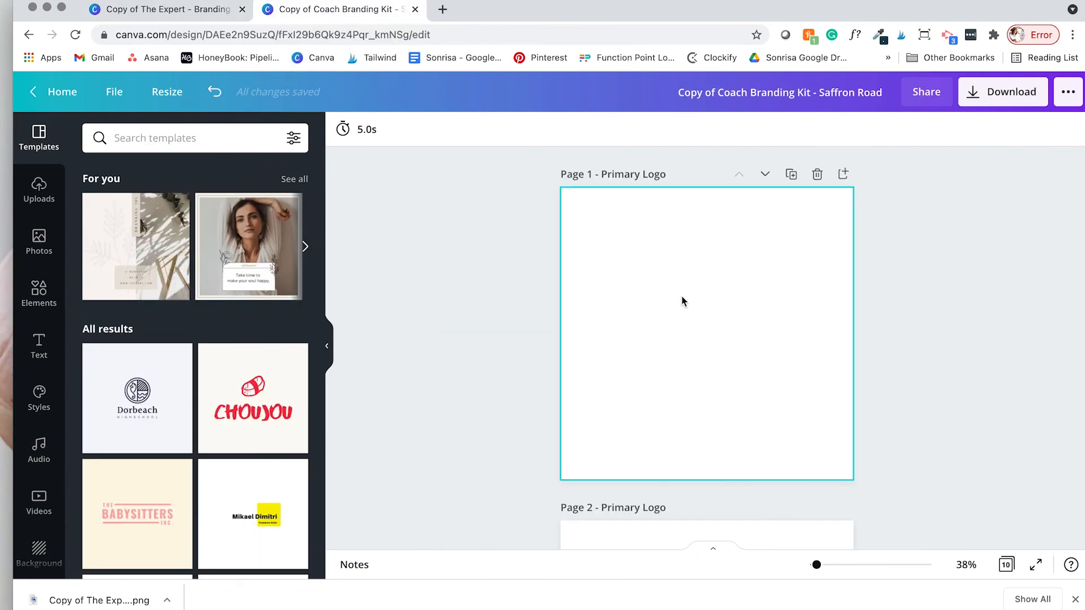
Step: Paste the Sonrisa Studio primary logo onto blank Page 1 and enlarge it
{"action": "left_click", "coordinate": [703, 335]}
{"action": "left_click", "coordinate": [327, 346]}
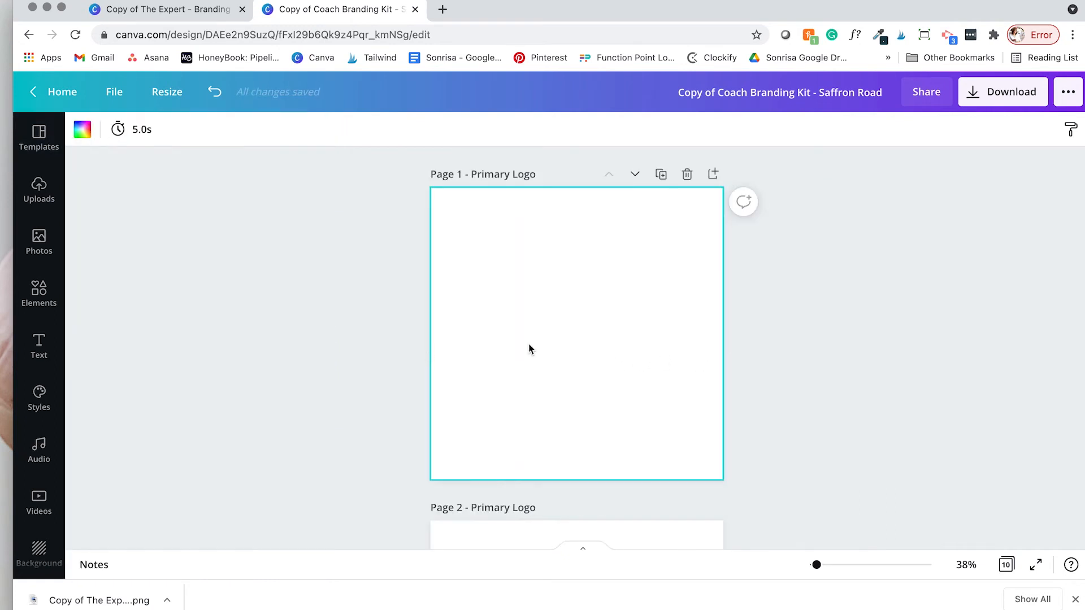
{"action": "key", "text": "super+v"}
{"action": "left_click_drag", "start_coordinate": [656, 279], "coordinate": [633, 338]}
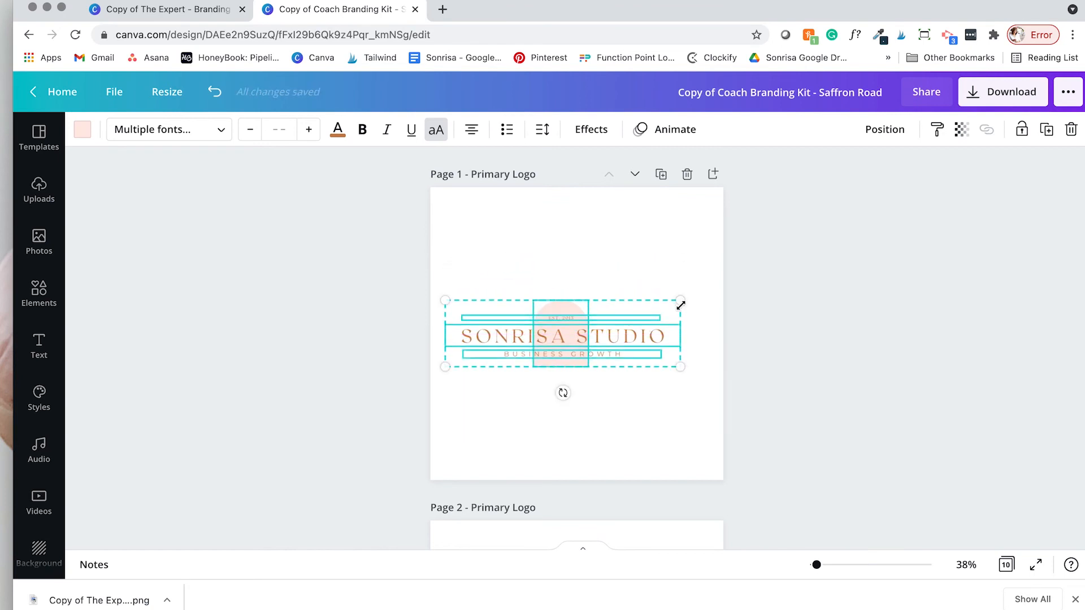
{"action": "left_click_drag", "start_coordinate": [682, 301], "coordinate": [719, 290]}
{"action": "left_click", "coordinate": [733, 312]}
Step: Group SONRISA STUDIO, EST 2015 and BUSINESS GROWTH, and centre the pink arch on them
{"action": "left_click", "coordinate": [584, 322]}
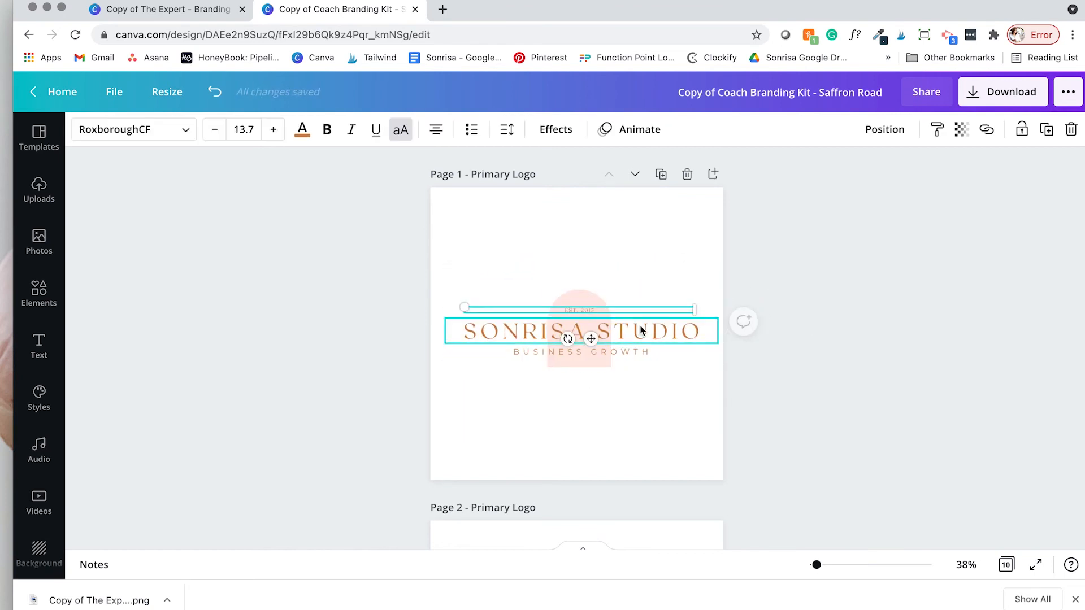
{"action": "left_click", "coordinate": [581, 310], "text": "shift"}
{"action": "left_click", "coordinate": [645, 354], "text": "shift"}
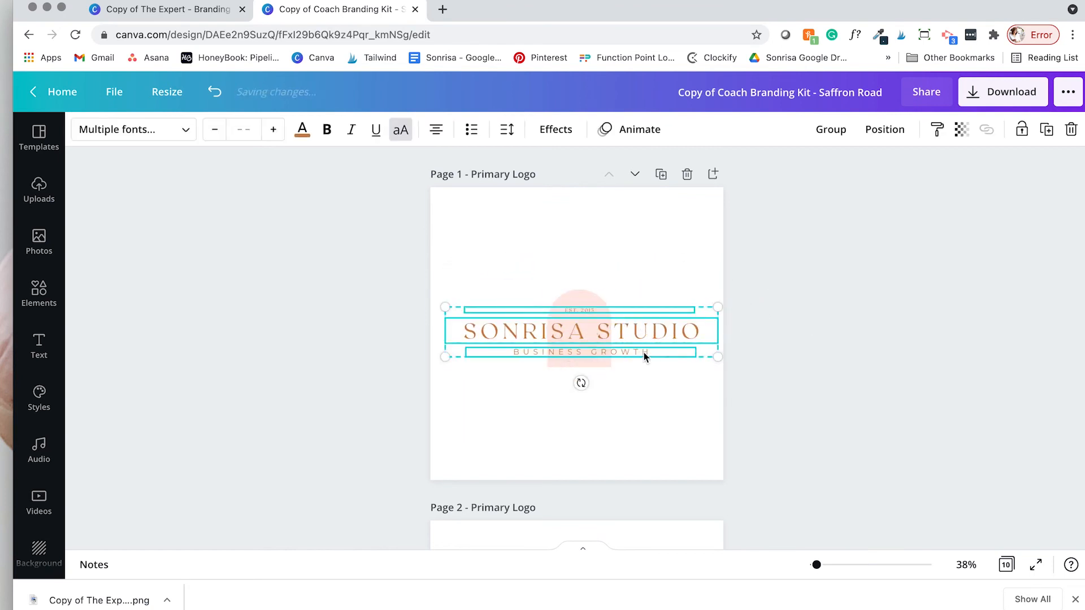
{"action": "left_click", "coordinate": [826, 131]}
{"action": "left_click", "coordinate": [591, 305], "text": "shift"}
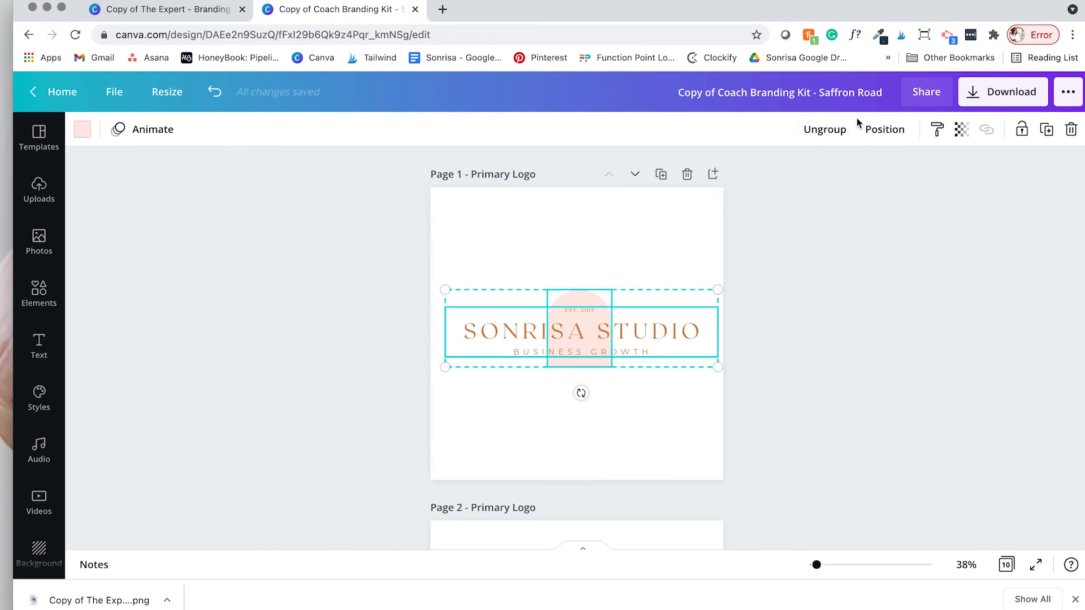
{"action": "left_click", "coordinate": [885, 131]}
{"action": "left_click", "coordinate": [820, 262]}
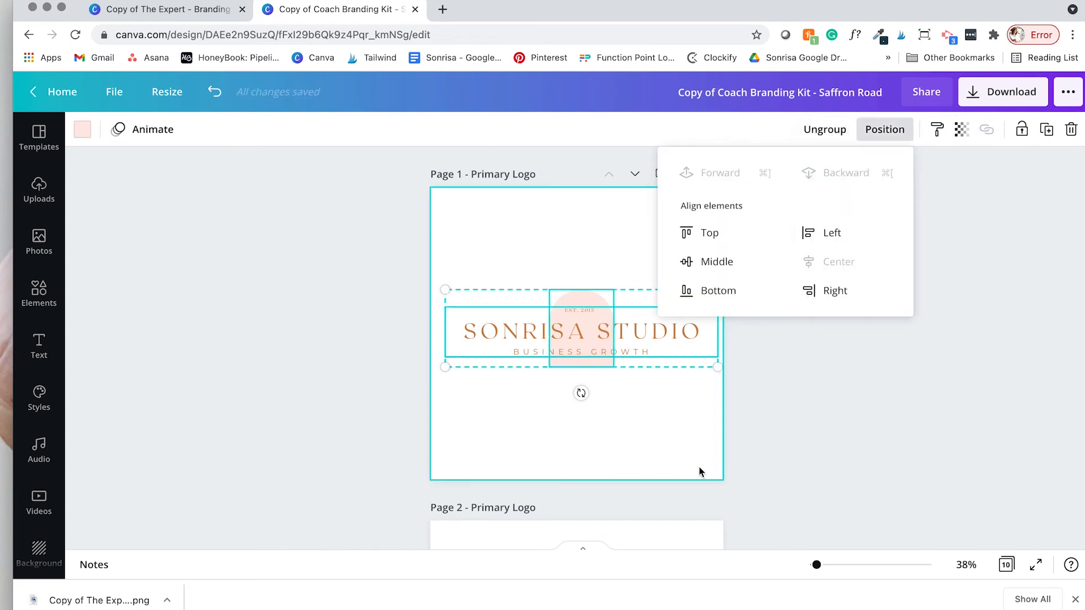
{"action": "left_click", "coordinate": [681, 449]}
Step: Move the whole logo to the page centre and enlarge it on Page 1
{"action": "left_click_drag", "start_coordinate": [678, 448], "coordinate": [504, 281]}
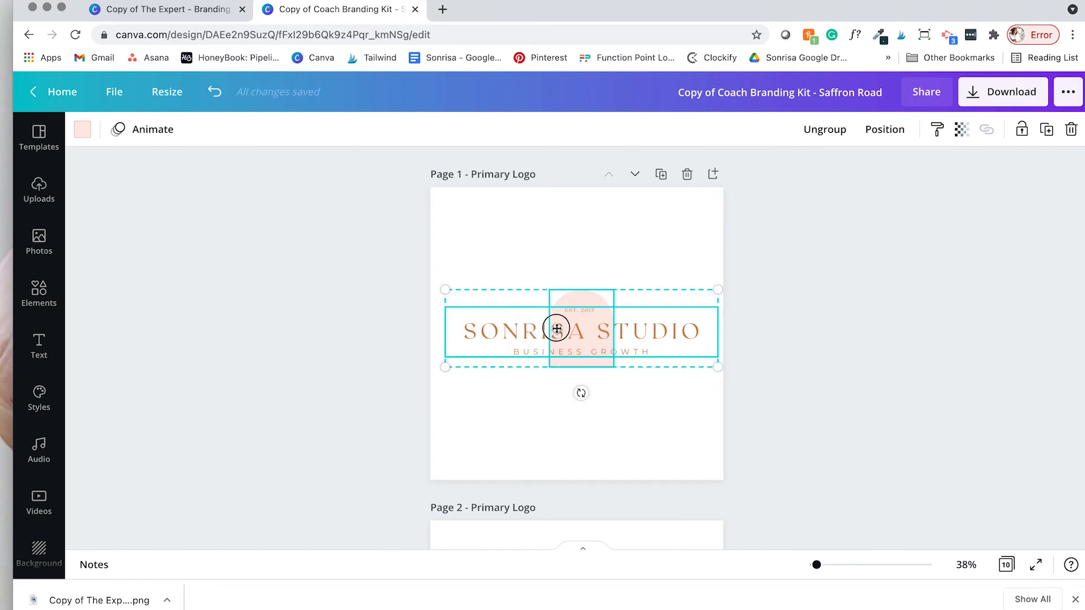
{"action": "left_click_drag", "start_coordinate": [554, 325], "coordinate": [555, 332]}
{"action": "left_click_drag", "start_coordinate": [446, 305], "coordinate": [661, 456]}
{"action": "left_click", "coordinate": [585, 278]}
Step: Delete the old Saffron Road logo from Page 2
{"action": "scroll", "coordinate": [588, 282], "scroll_direction": "down", "scroll_amount": 5}
{"action": "key", "text": "Delete"}
{"action": "scroll", "coordinate": [658, 452], "scroll_direction": "down", "scroll_amount": 3}
{"action": "scroll", "coordinate": [659, 453], "scroll_direction": "up", "scroll_amount": 2}
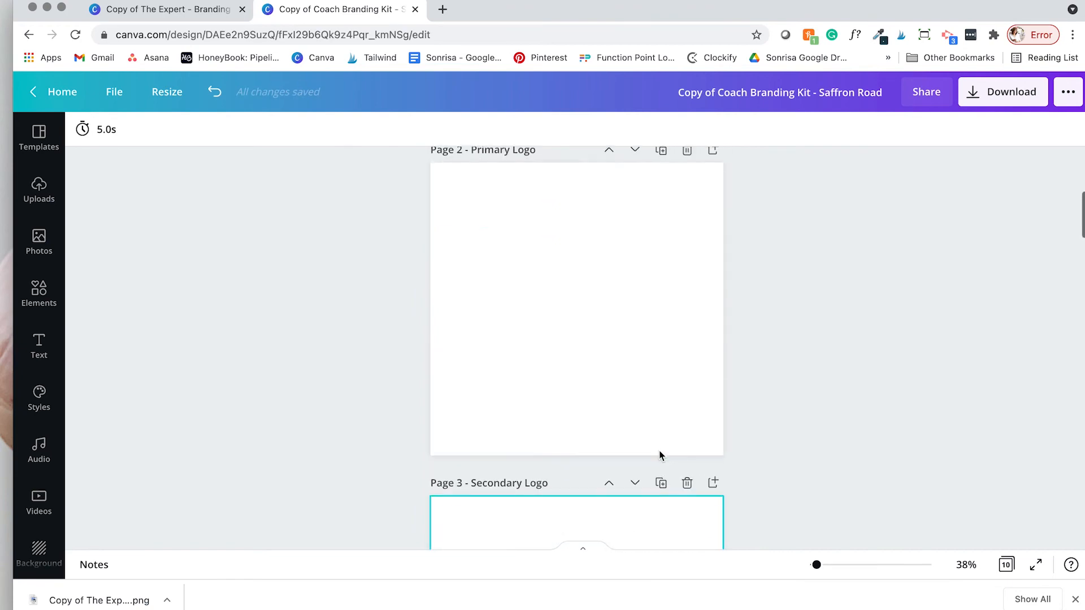
Step: Copy the Sonrisa Studio secondary logo from the Expert kit onto Page 2 and enlarge it
{"action": "left_click", "coordinate": [196, 12]}
{"action": "scroll", "coordinate": [601, 288], "scroll_direction": "down", "scroll_amount": 3}
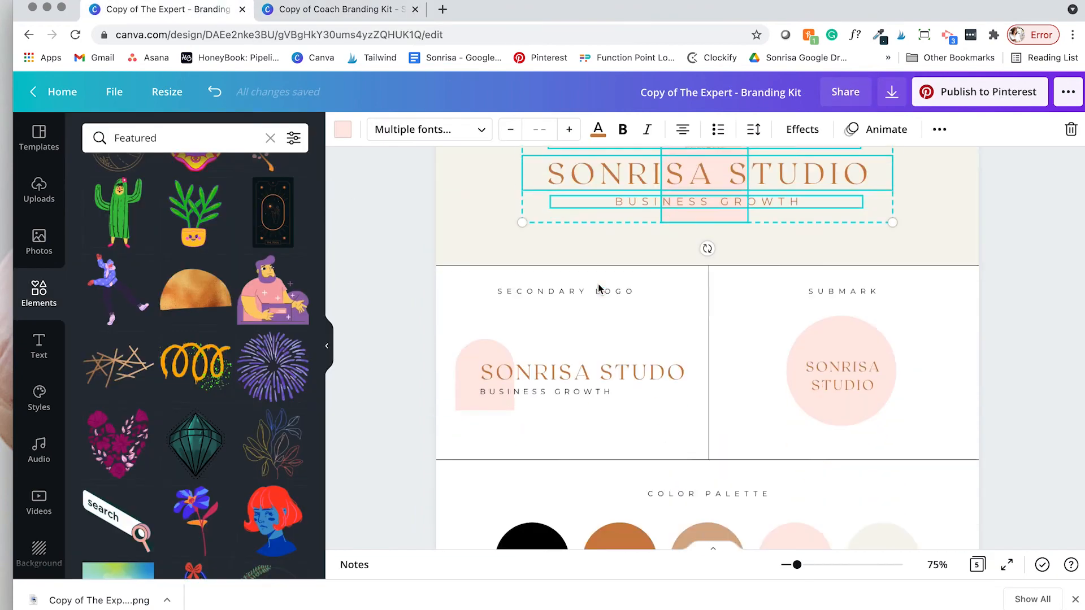
{"action": "left_click_drag", "start_coordinate": [427, 311], "coordinate": [615, 402]}
{"action": "left_click", "coordinate": [339, 10]}
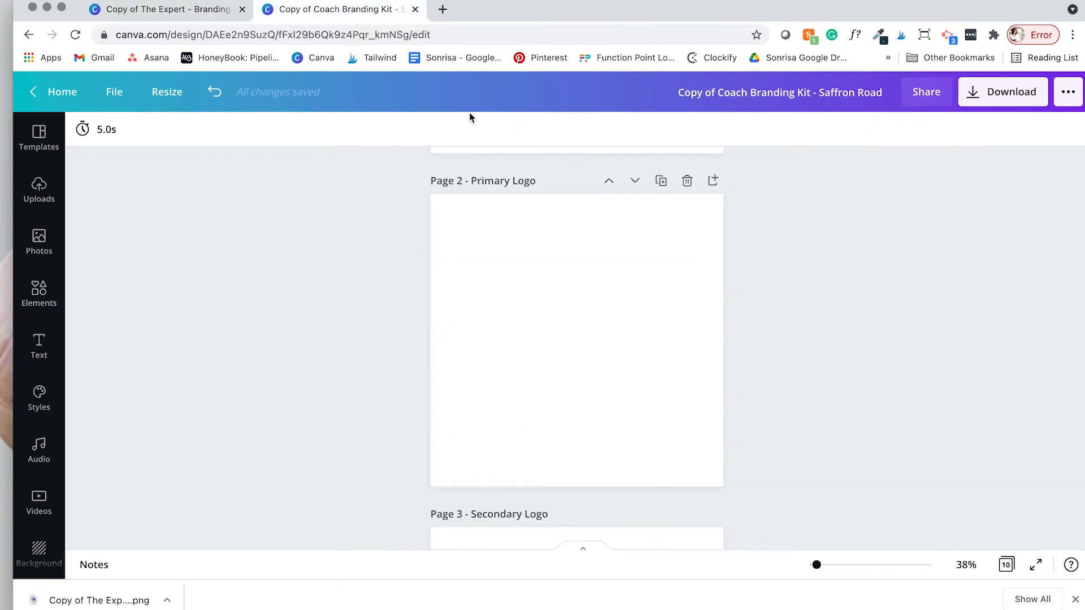
{"action": "left_click", "coordinate": [503, 370]}
{"action": "key", "text": "ctrl+v"}
{"action": "left_click_drag", "start_coordinate": [566, 342], "coordinate": [721, 309]}
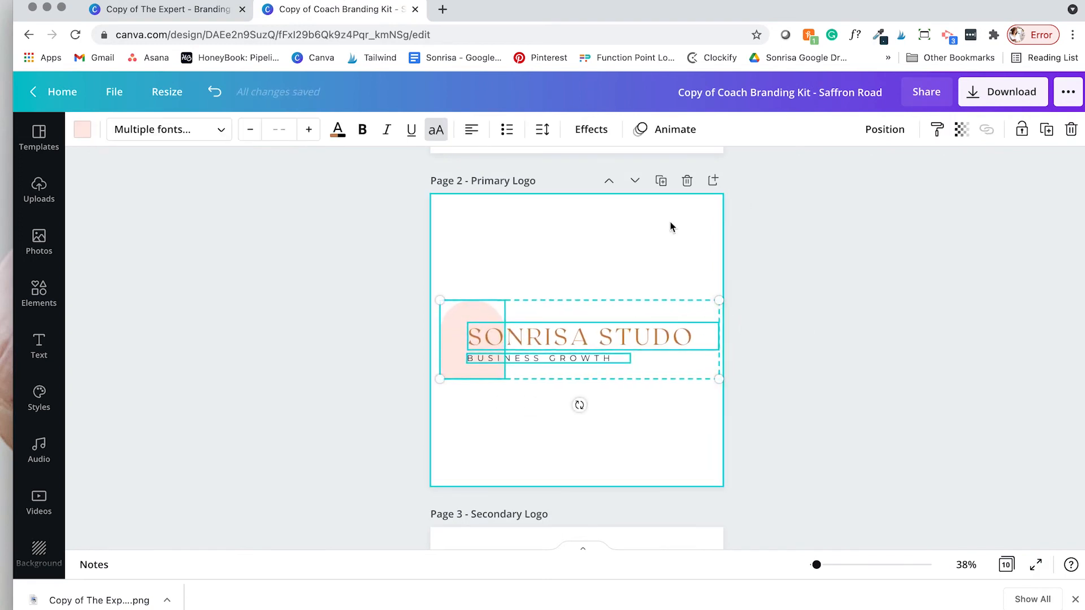
Step: Duplicate Page 2 and make the new page's SONRISA STUDO lettering black
{"action": "left_click", "coordinate": [661, 180]}
{"action": "left_click", "coordinate": [573, 360]}
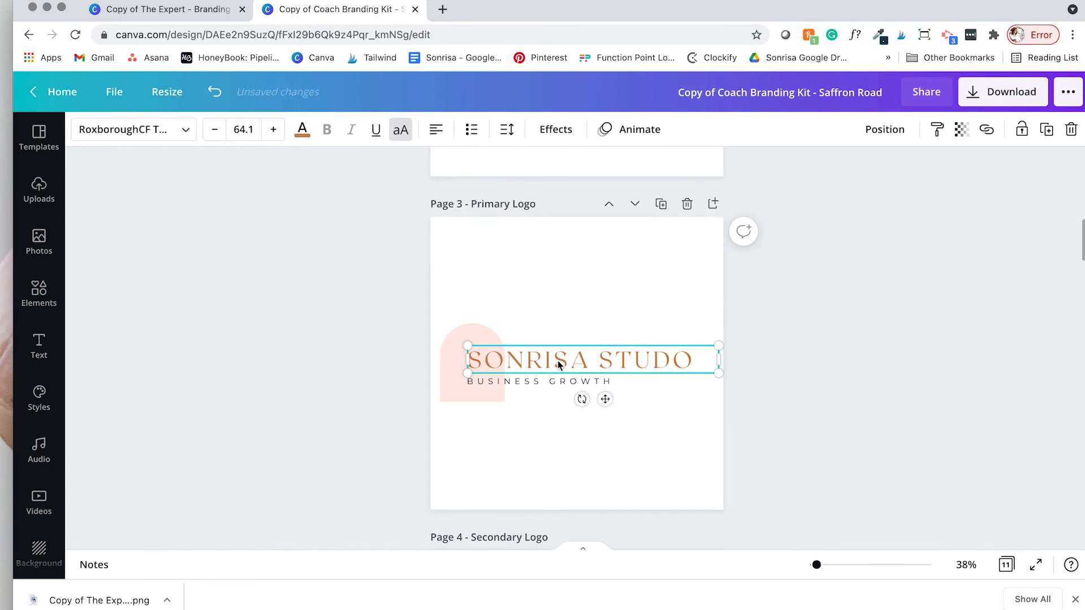
{"action": "left_click", "coordinate": [300, 129]}
{"action": "left_click", "coordinate": [132, 218]}
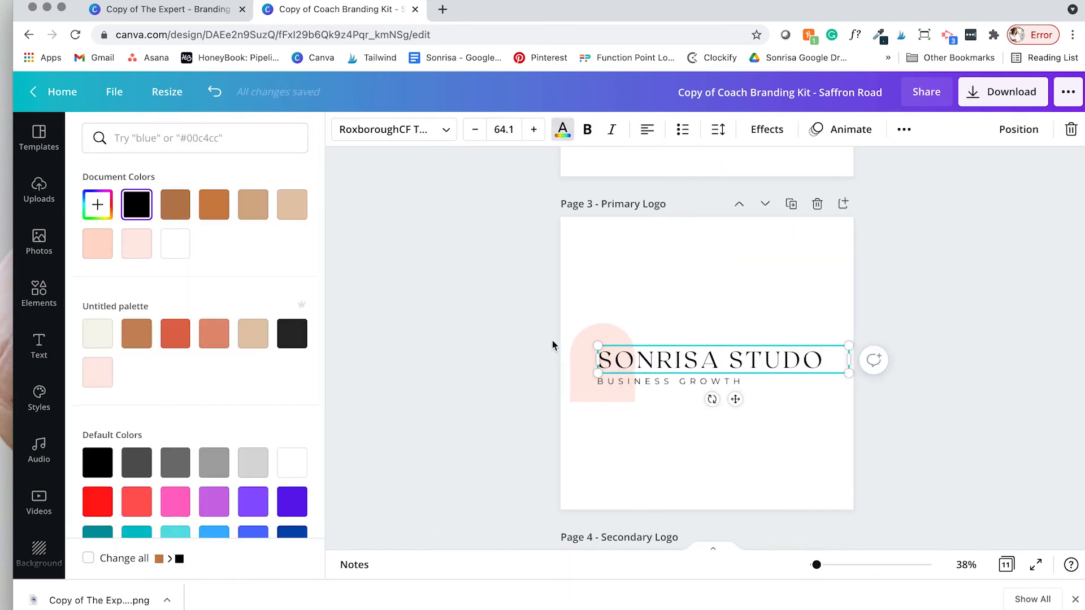
{"action": "left_click", "coordinate": [702, 297]}
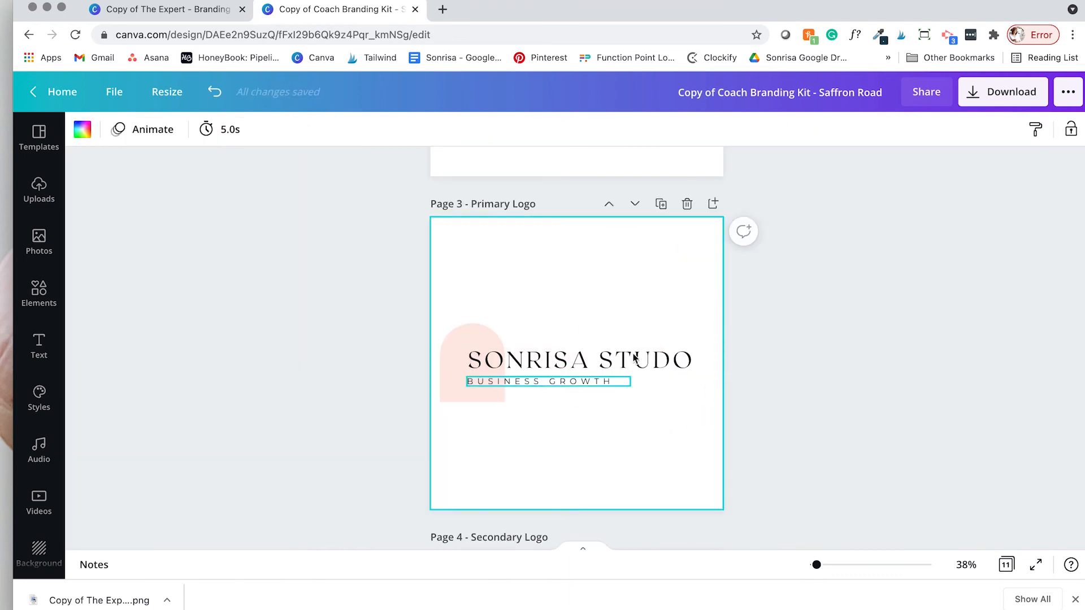
Step: Delete the peach background from Page 10
{"action": "scroll", "coordinate": [636, 320], "scroll_direction": "down", "scroll_amount": 20}
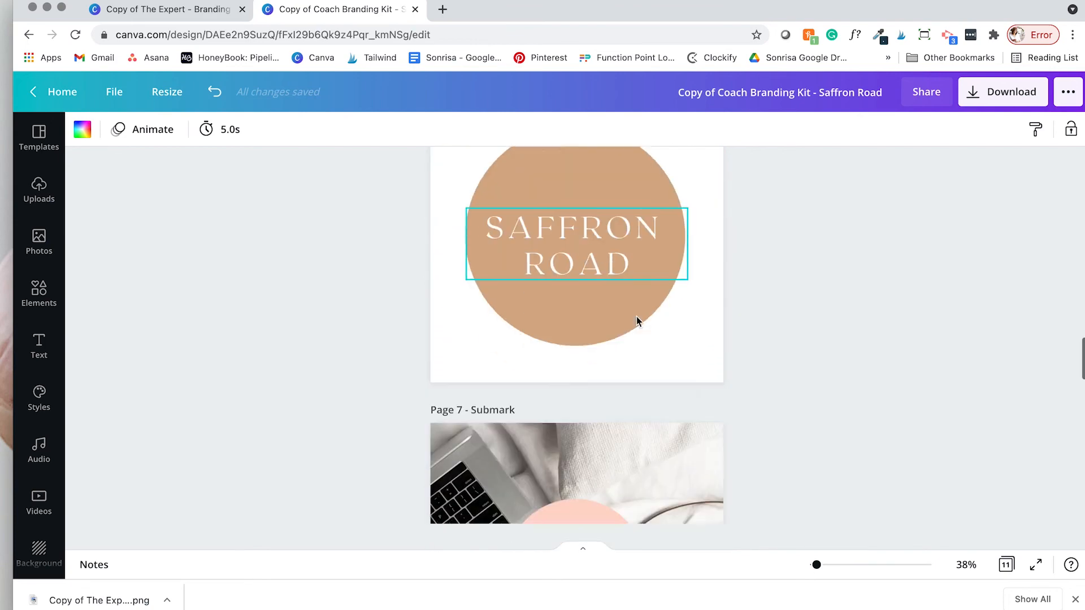
{"action": "scroll", "coordinate": [636, 321], "scroll_direction": "down", "scroll_amount": 6}
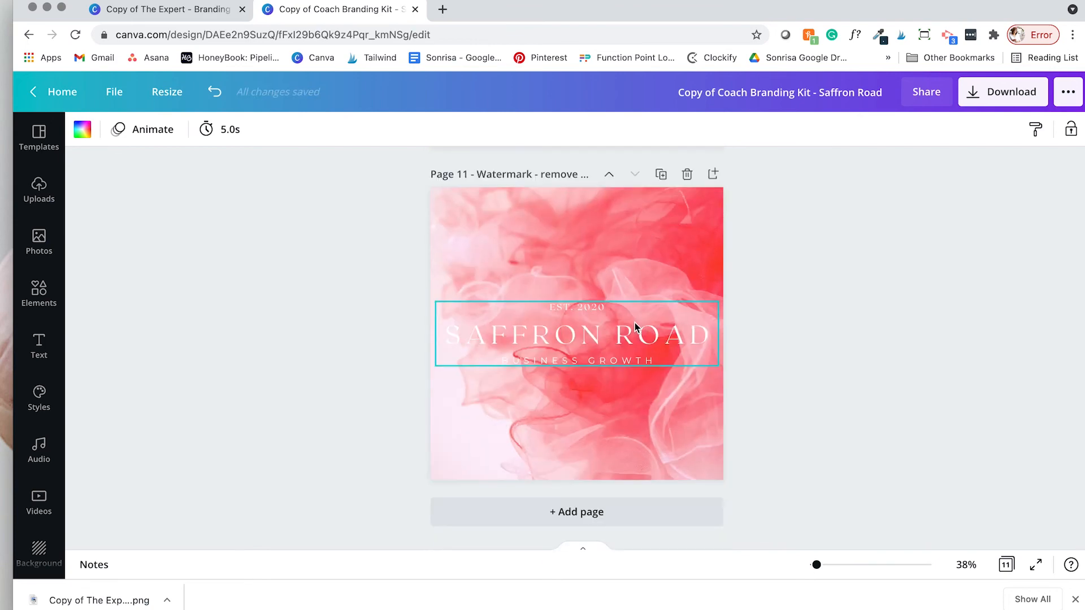
{"action": "scroll", "coordinate": [650, 226], "scroll_direction": "up", "scroll_amount": 5}
{"action": "left_click", "coordinate": [620, 237]}
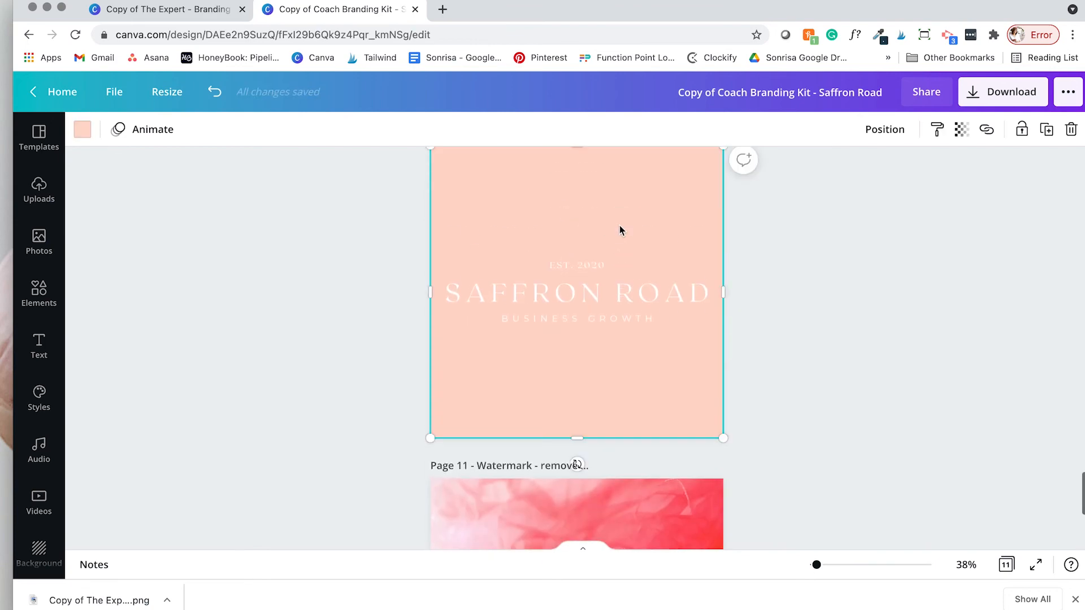
{"action": "scroll", "coordinate": [650, 353], "scroll_direction": "up", "scroll_amount": 2}
{"action": "key", "text": "Delete"}
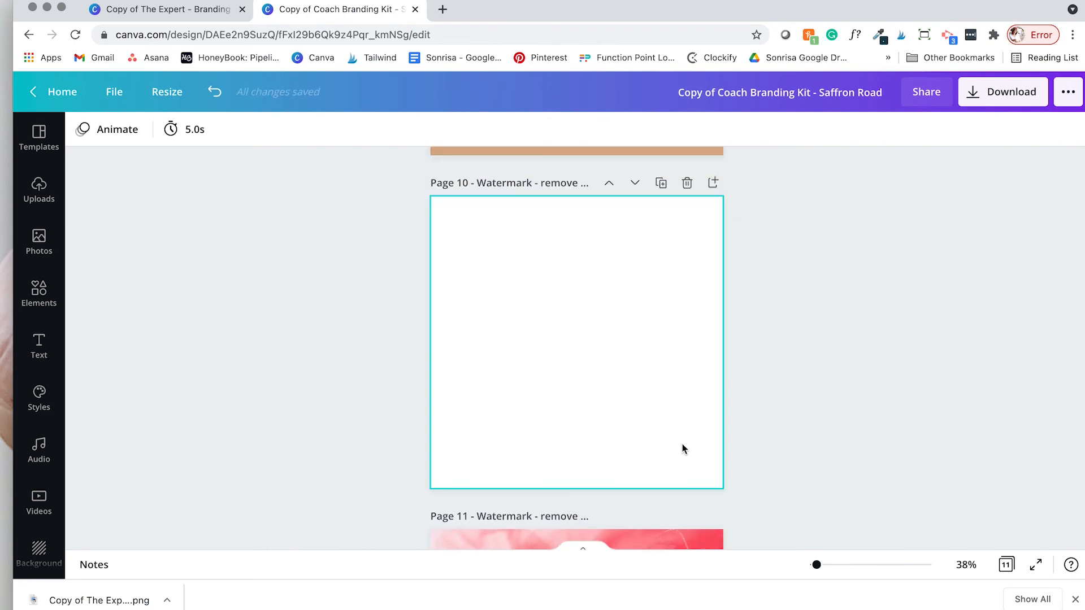
{"action": "left_click_drag", "start_coordinate": [673, 434], "coordinate": [489, 287]}
Step: Copy the white Sonrisa Studio watermark text from the Expert branding kit
{"action": "left_click", "coordinate": [164, 9]}
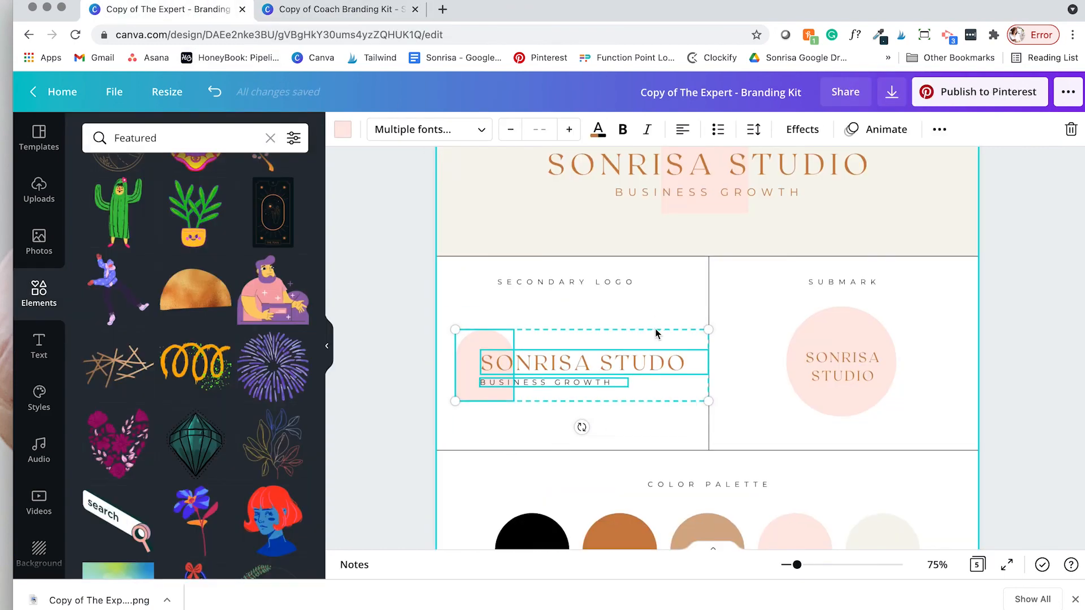
{"action": "left_click_drag", "start_coordinate": [913, 496], "coordinate": [799, 395]}
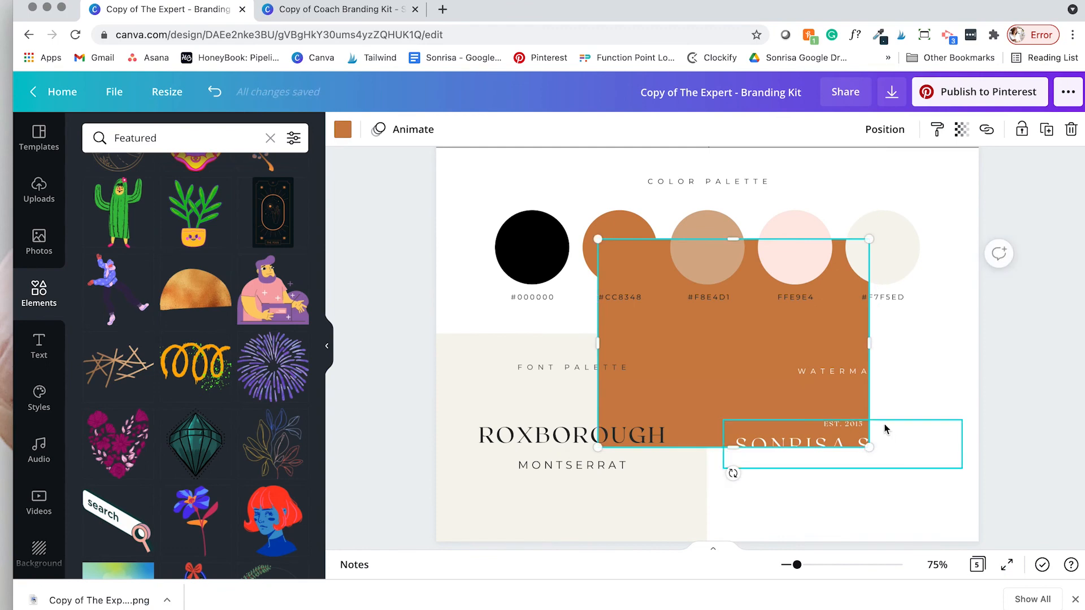
{"action": "key", "text": "ctrl+z"}
{"action": "left_click", "coordinate": [860, 430]}
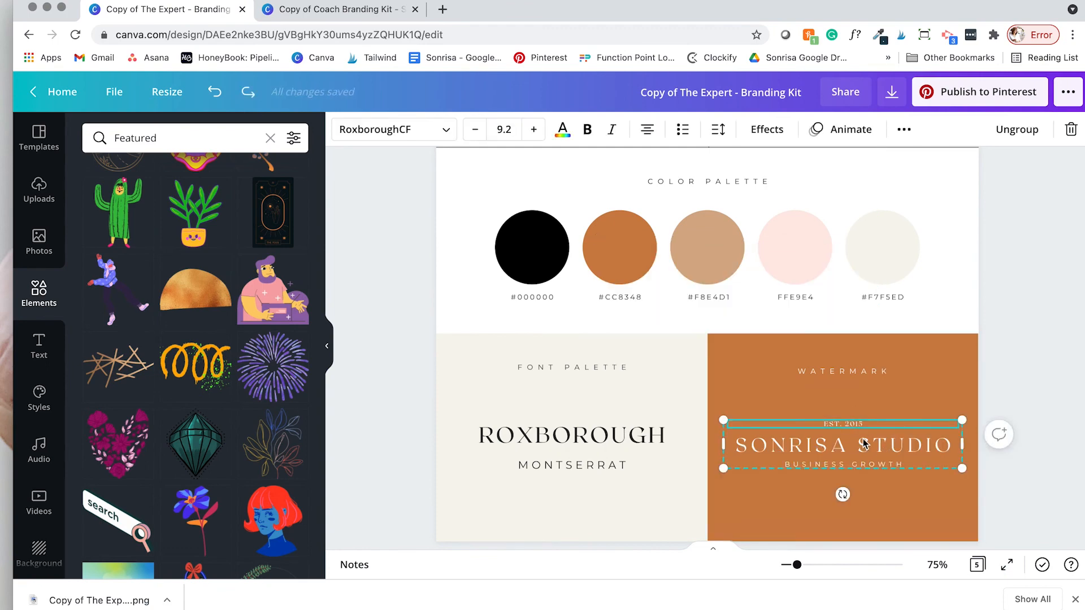
{"action": "left_click", "coordinate": [360, 10]}
Step: Replace Page 10's Saffron Road watermark with the Sonrisa Studio one, enlarged and centred
{"action": "mouse_move", "coordinate": [480, 247]}
{"action": "left_mouse_down"}
{"action": "mouse_move", "coordinate": [598, 355]}
{"action": "mouse_move", "coordinate": [625, 397]}
{"action": "left_mouse_up"}
{"action": "key", "text": "BackSpace"}
{"action": "key", "text": "super+v"}
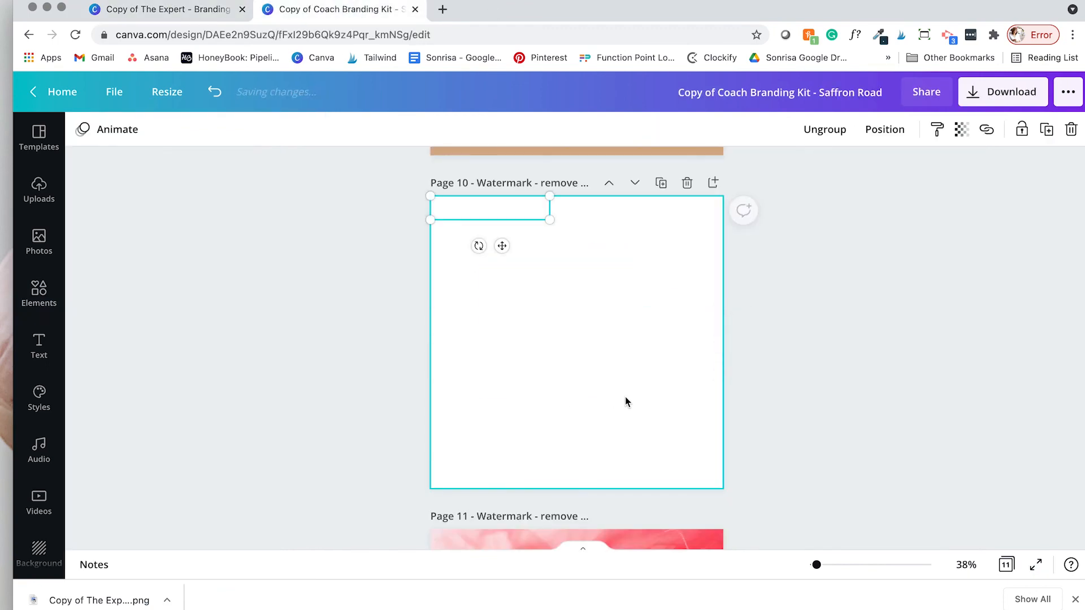
{"action": "left_click_drag", "start_coordinate": [558, 229], "coordinate": [624, 346]}
{"action": "left_click", "coordinate": [729, 180]}
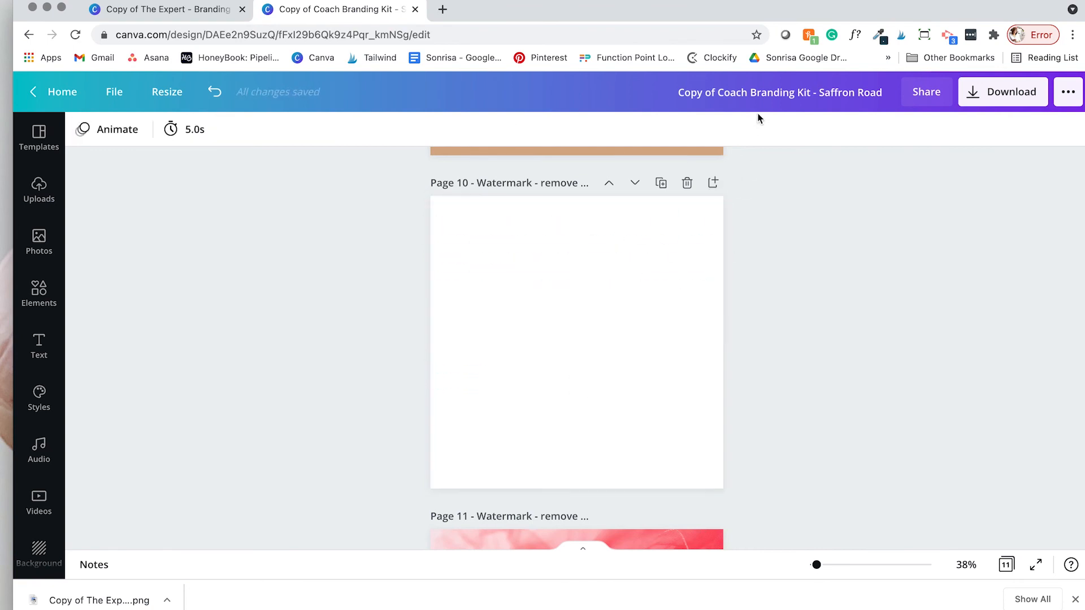
Step: Retitle the design from 'Copy of Coach Branding Kit - Saffron Road' to 'Sonrisa Studio Logos'
{"action": "left_click", "coordinate": [755, 94]}
{"action": "type", "text": "Sonri"}
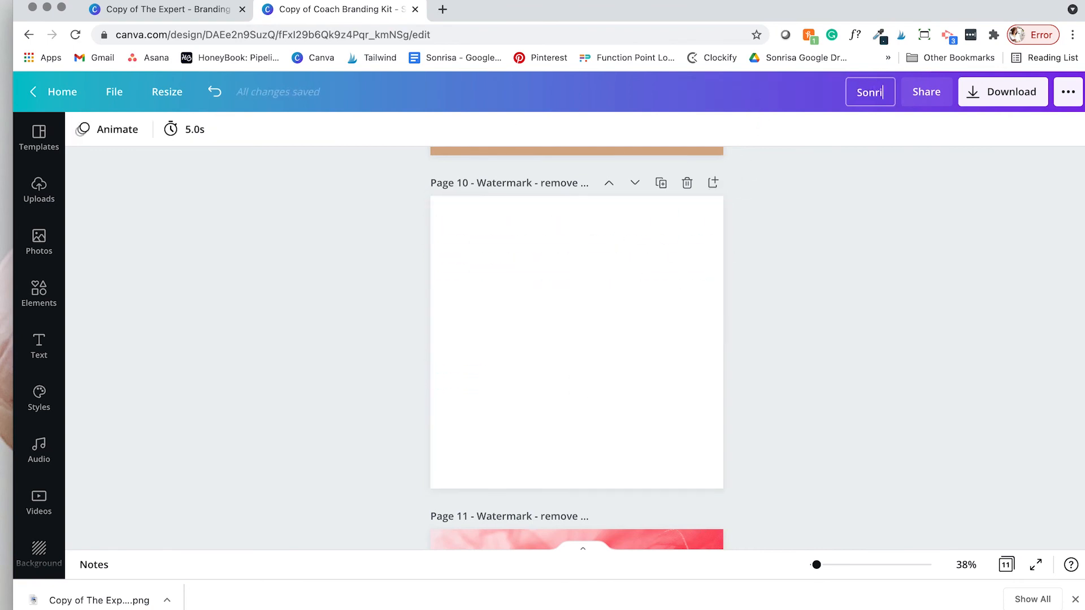
{"action": "type", "text": "sa Studio D"}
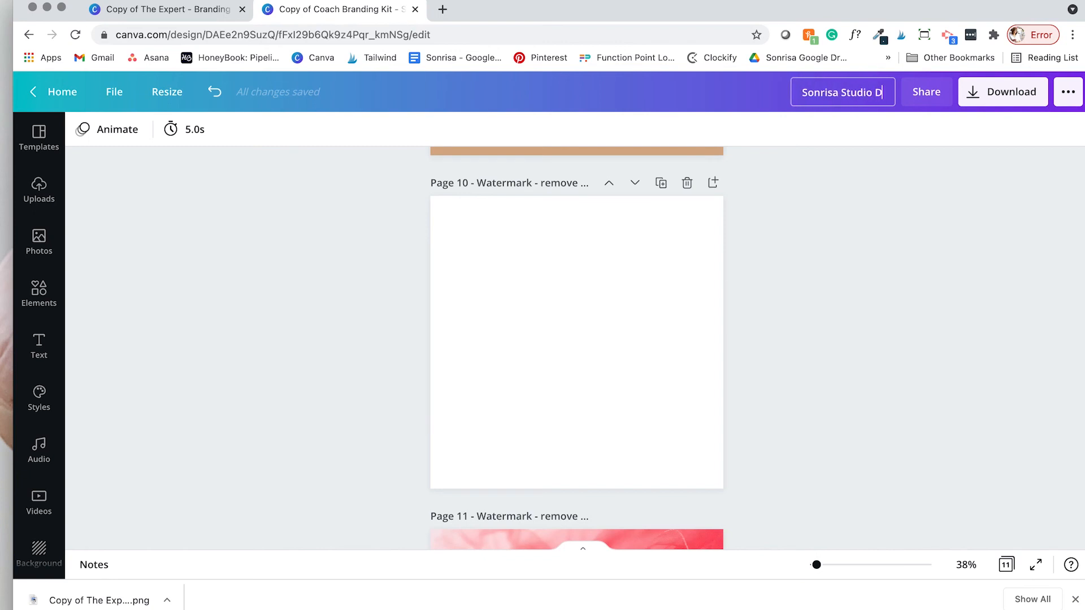
{"action": "type", "text": "esig"}
{"action": "key", "text": "BackSpace"}
{"action": "key", "text": "BackSpace"}
{"action": "key", "text": "BackSpace"}
{"action": "key", "text": "BackSpace"}
{"action": "key", "text": "BackSpace"}
{"action": "type", "text": "L"}
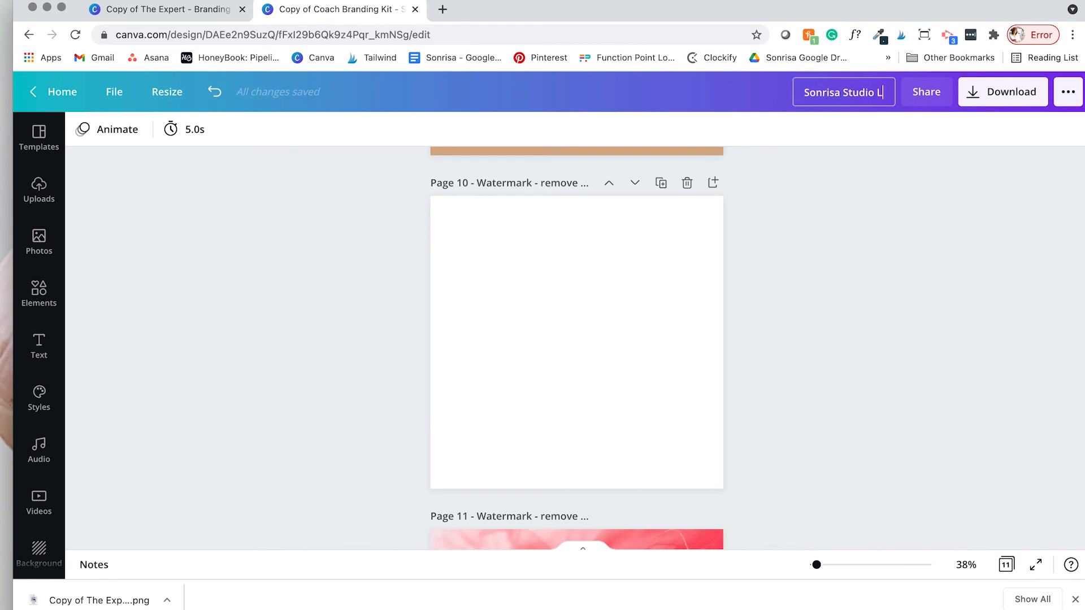
{"action": "type", "text": "ogos"}
{"action": "key", "text": "Return"}
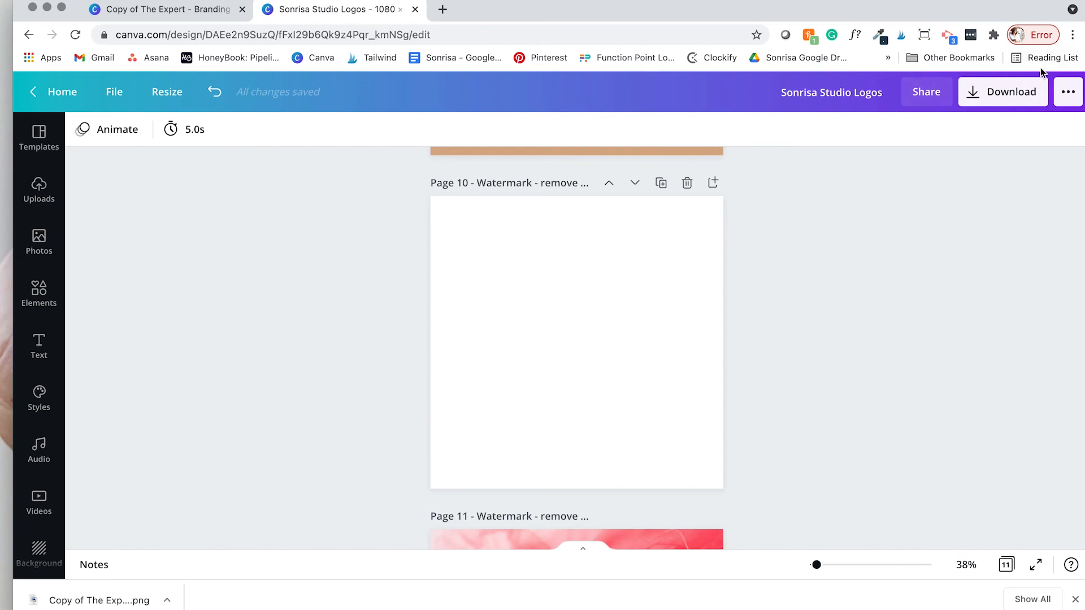
Step: Download all pages as PNG, then open the downloaded branding-kit PNG in a preview window
{"action": "left_click", "coordinate": [1009, 94]}
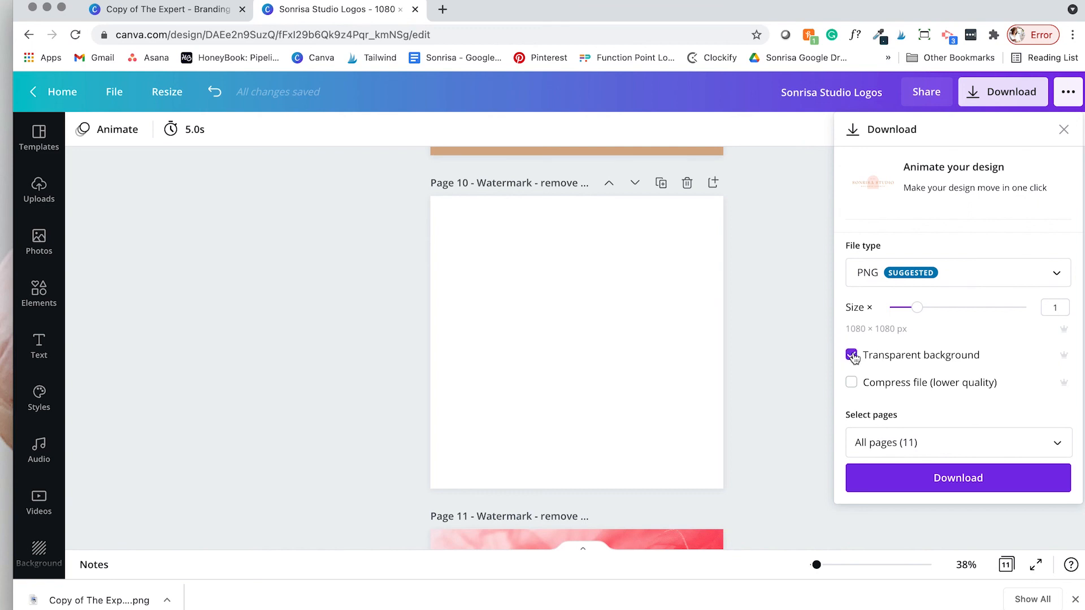
{"action": "left_click", "coordinate": [1059, 448]}
{"action": "left_click", "coordinate": [1055, 210]}
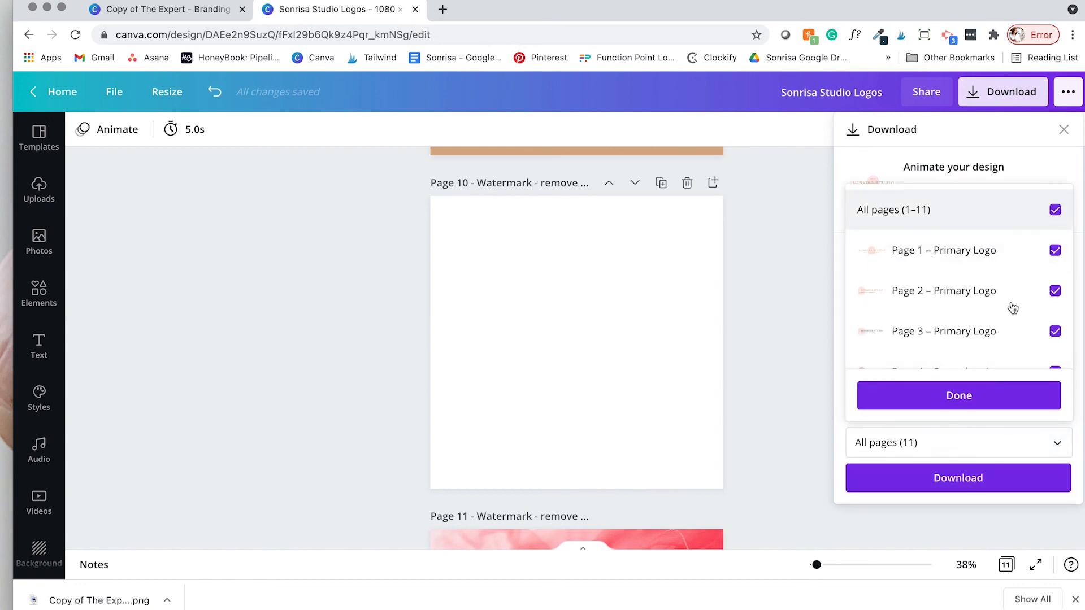
{"action": "left_click", "coordinate": [969, 395]}
{"action": "left_click", "coordinate": [921, 478]}
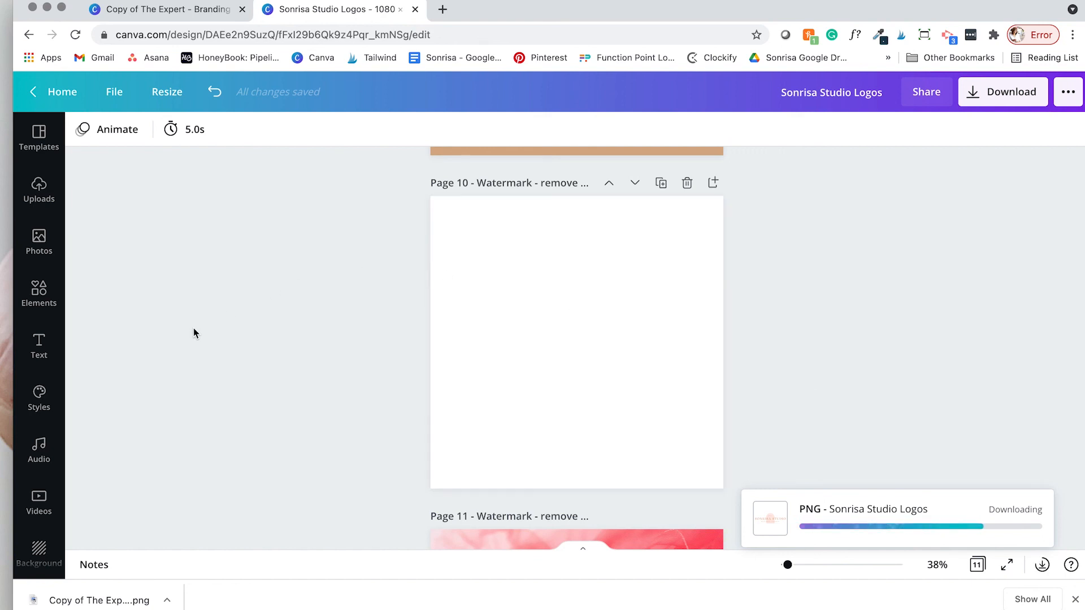
{"action": "left_click", "coordinate": [87, 598]}
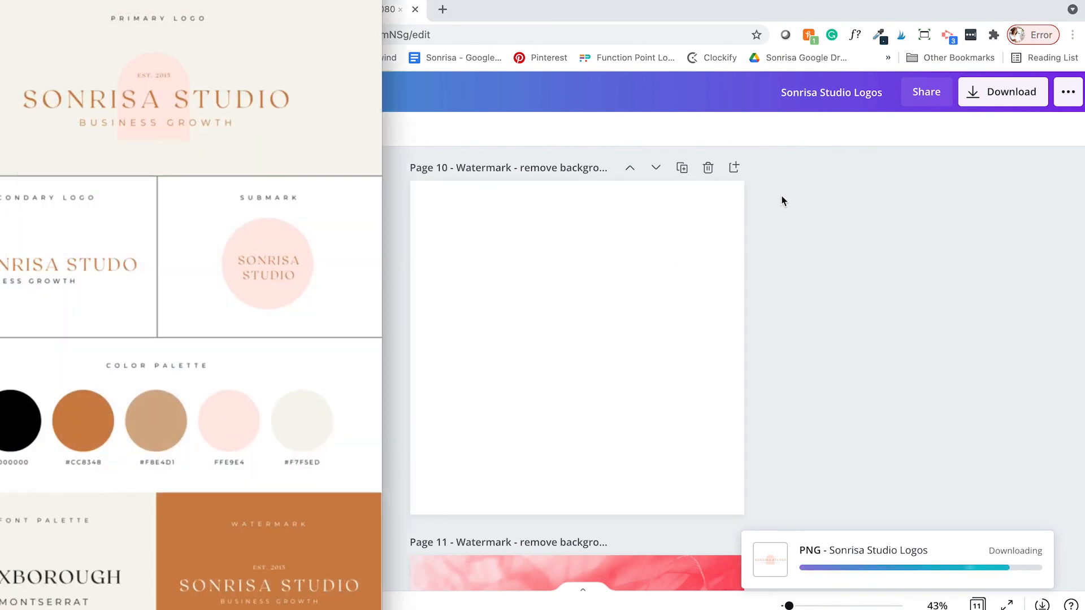
{"action": "left_click_drag", "start_coordinate": [141, 0], "coordinate": [509, 2]}
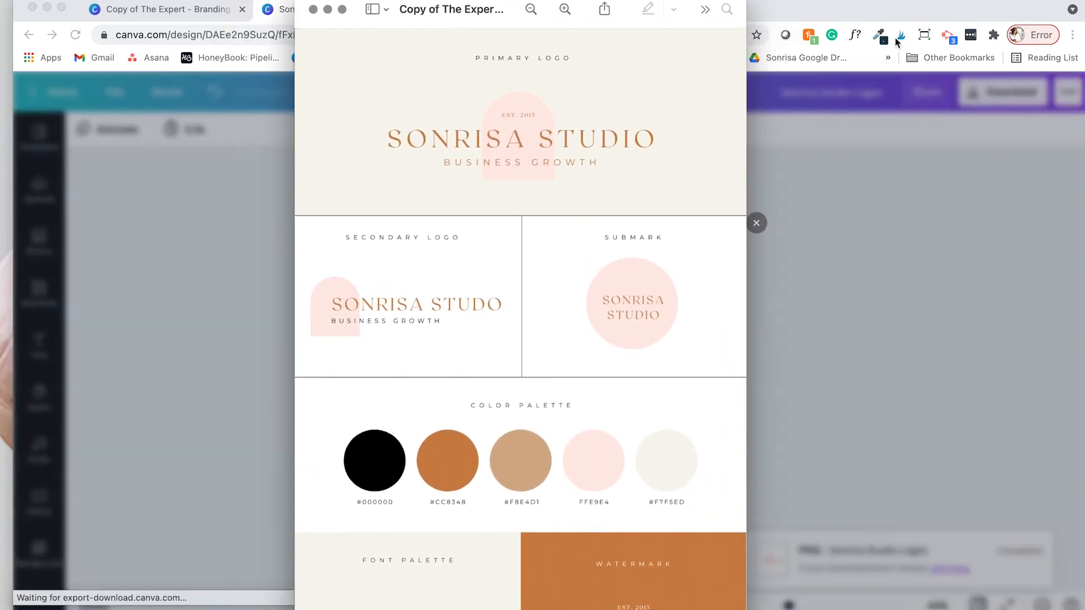